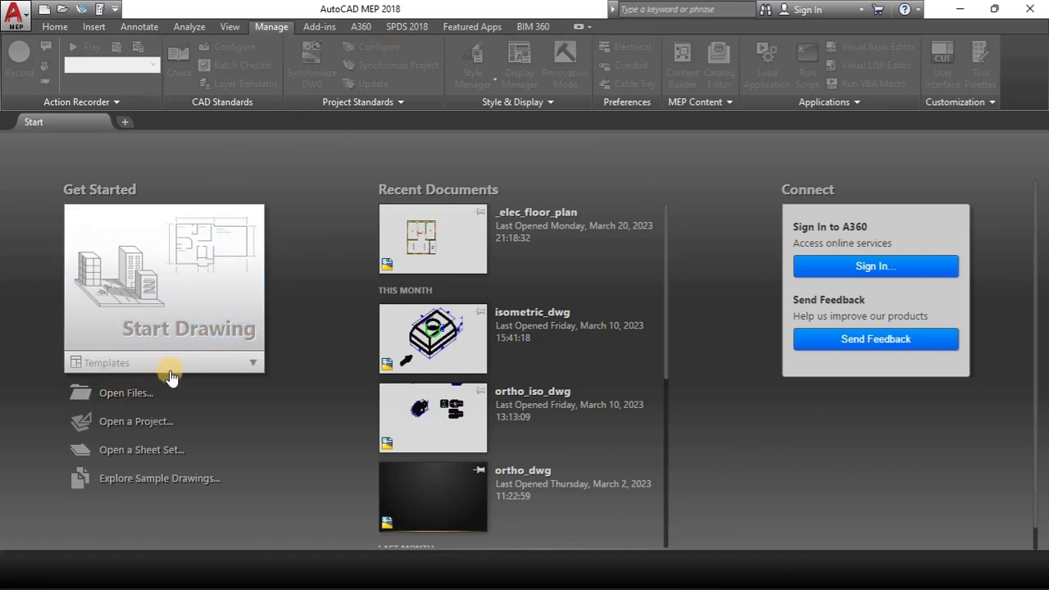
Start a new drawing, Drawing5, from the acadISO -Named Plot Styles.dwt template
left_click(227, 370)
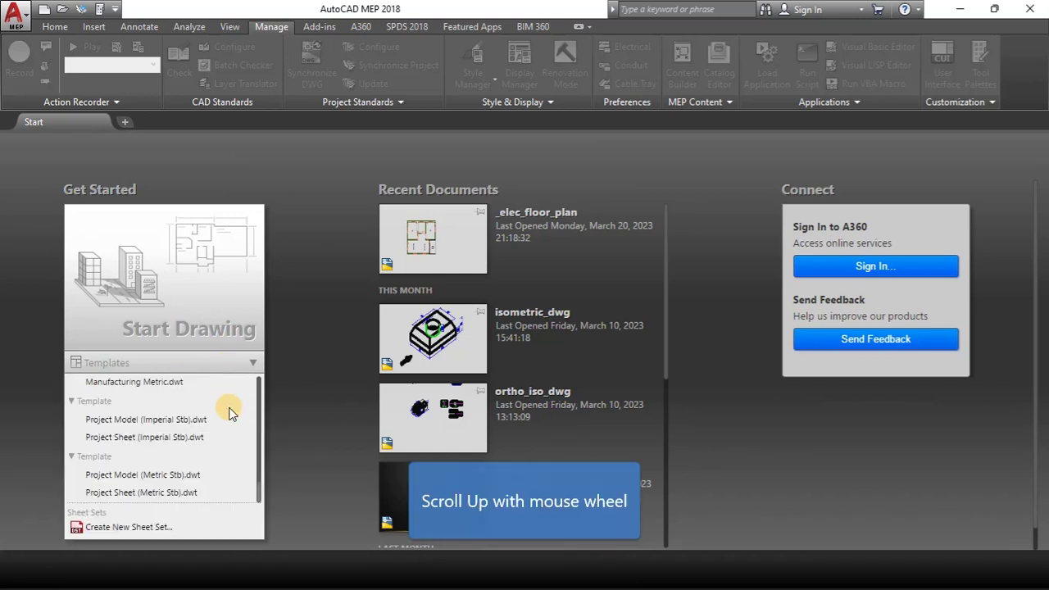
scroll(229, 414, "up", 5)
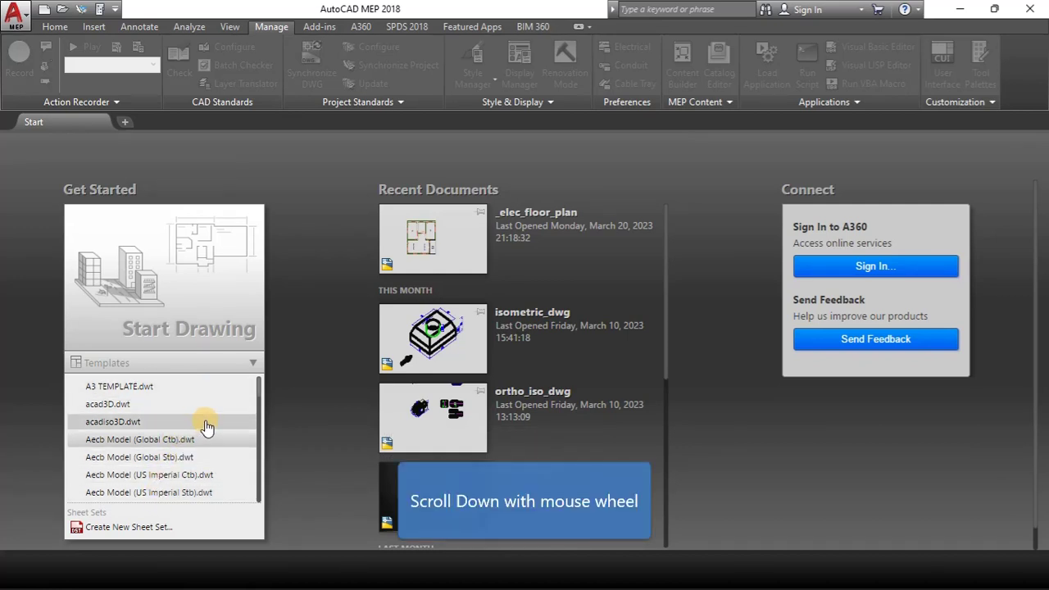
scroll(204, 426, "down", 5)
scroll(211, 434, "down", 6)
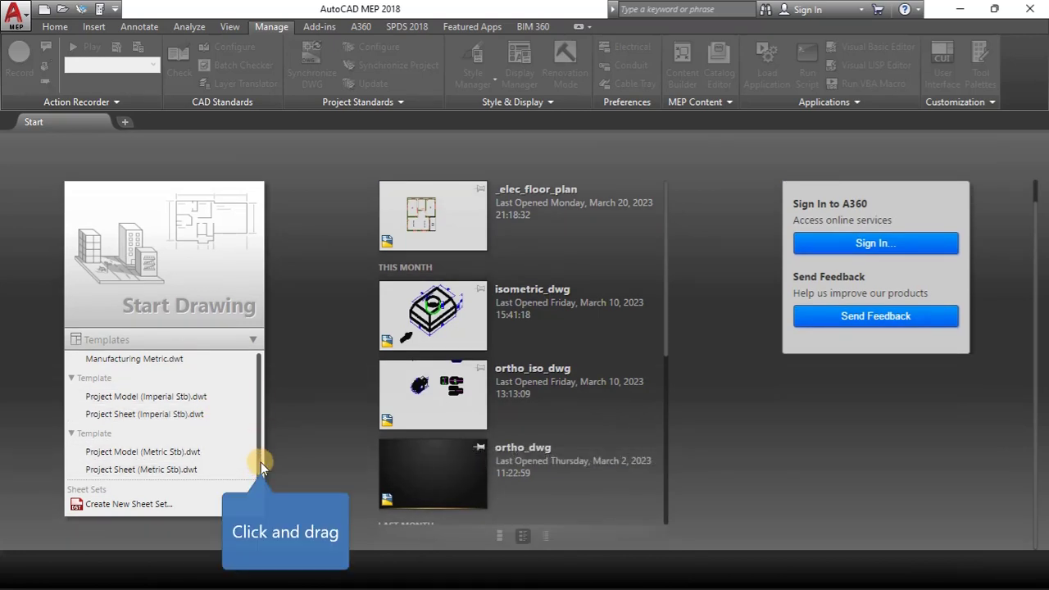
left_click_drag(256, 457, 258, 440)
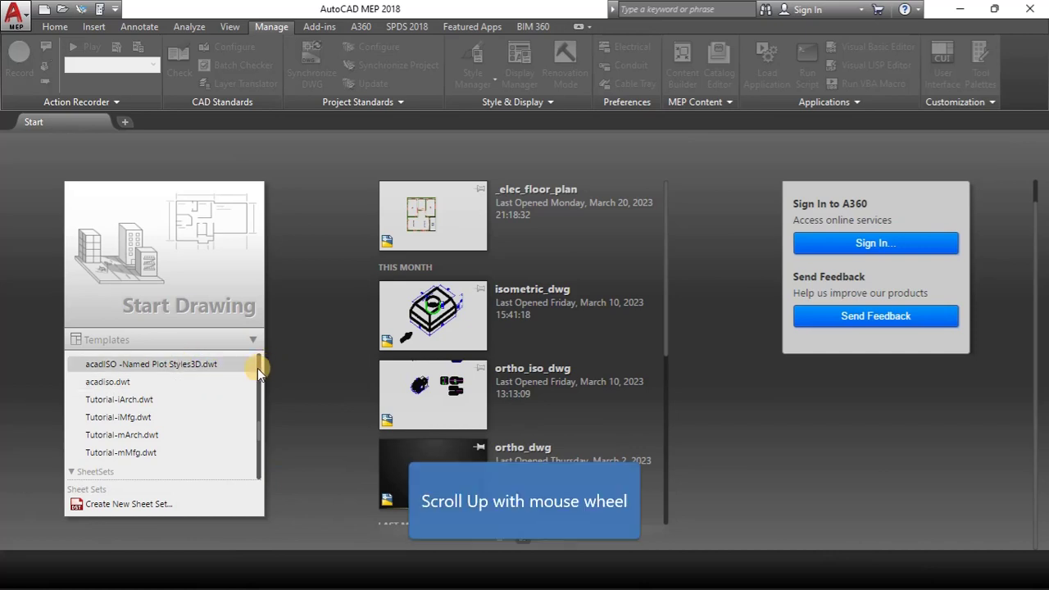
scroll(234, 378, "up", 5)
scroll(233, 378, "up", 1)
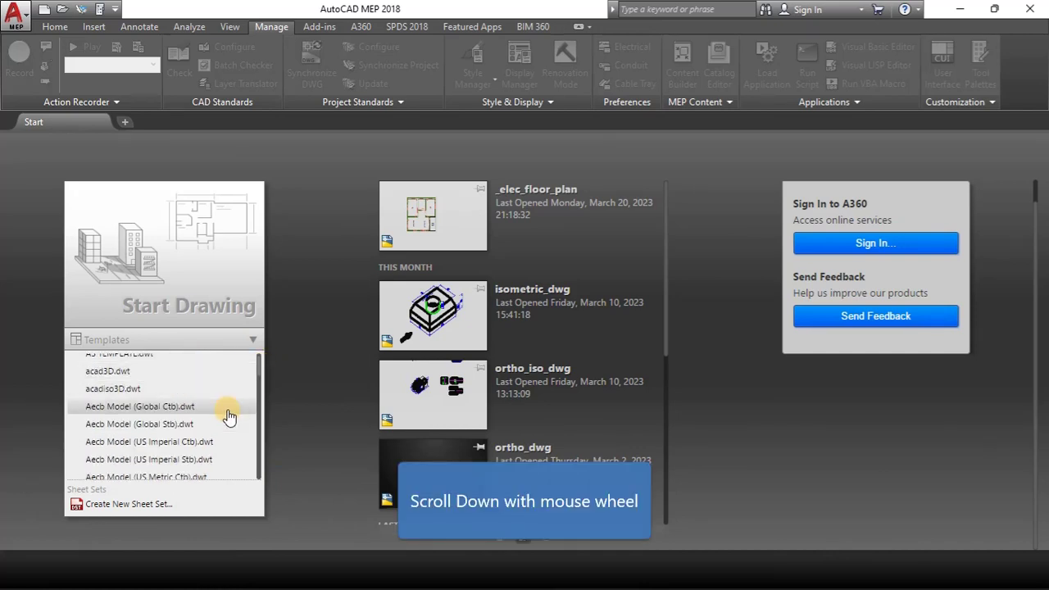
scroll(229, 419, "down", 6)
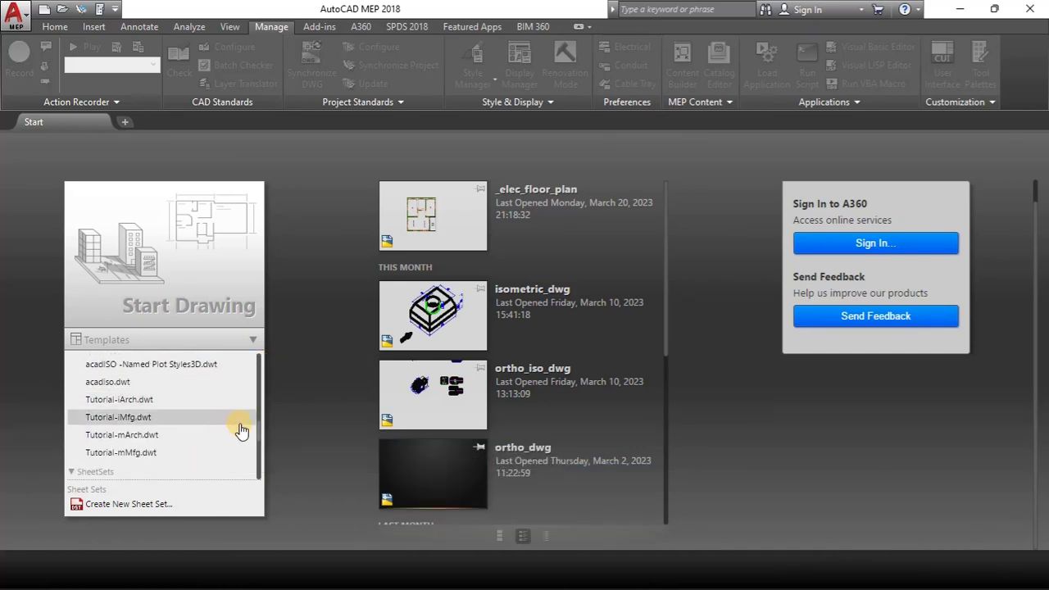
left_click(258, 427)
scroll(261, 422, "up", 1)
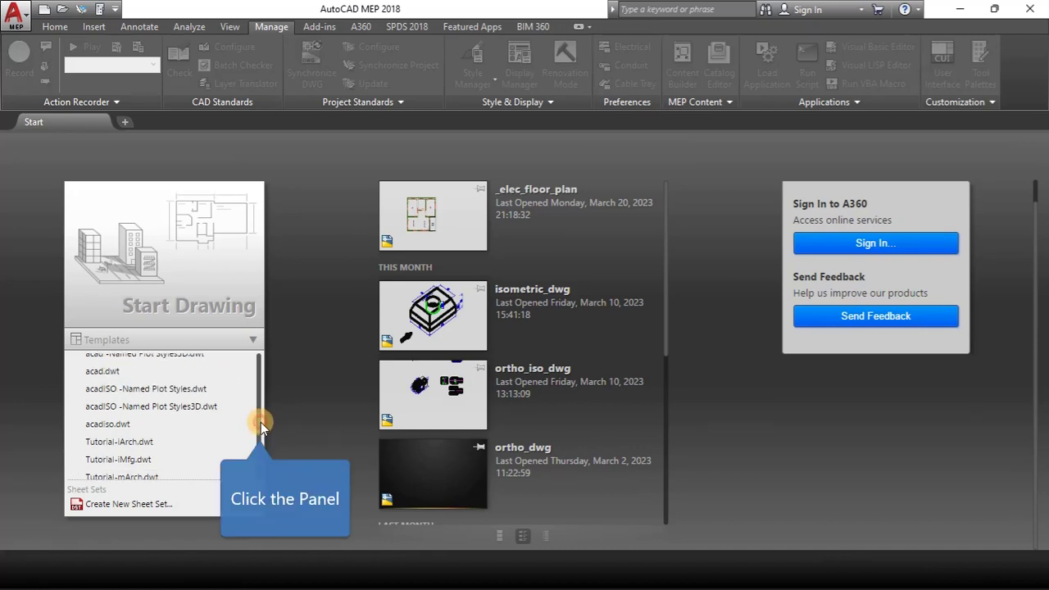
left_click(165, 393)
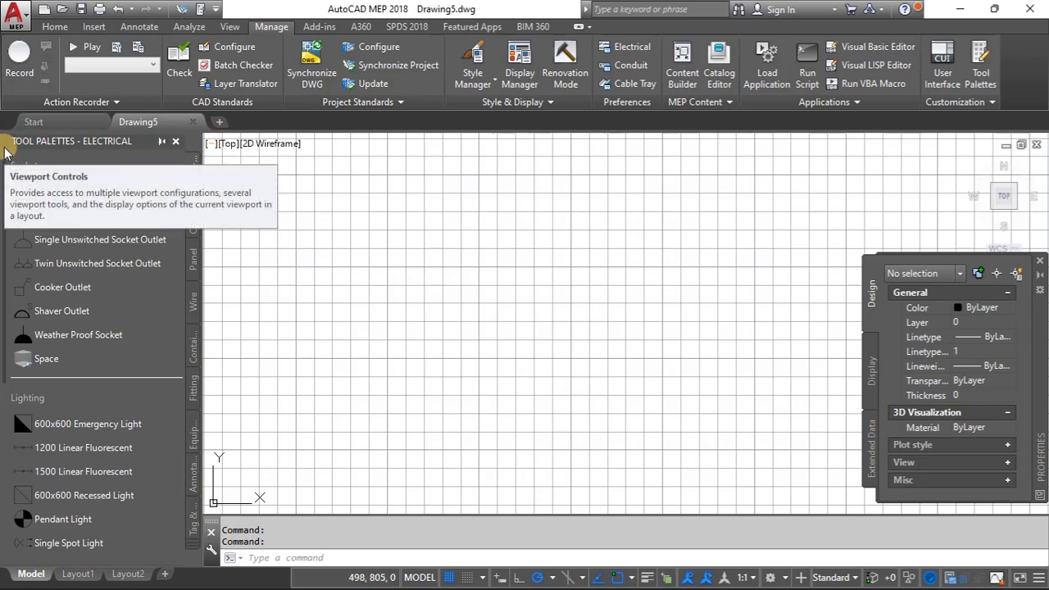
Close the Electrical tool palette and the Properties palette to clear the drawing area
left_click(175, 142)
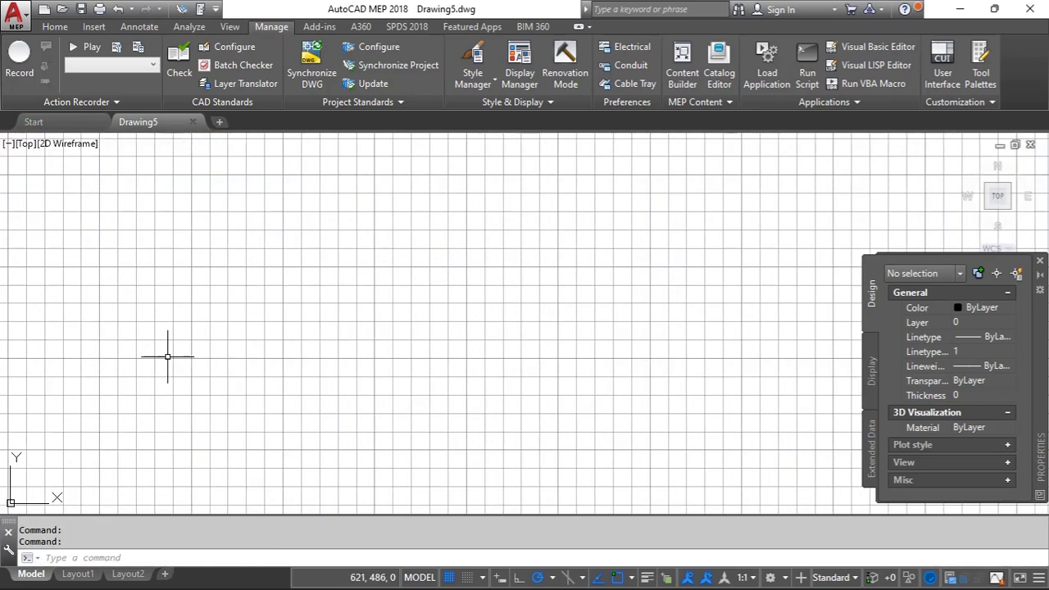
left_click(1039, 264)
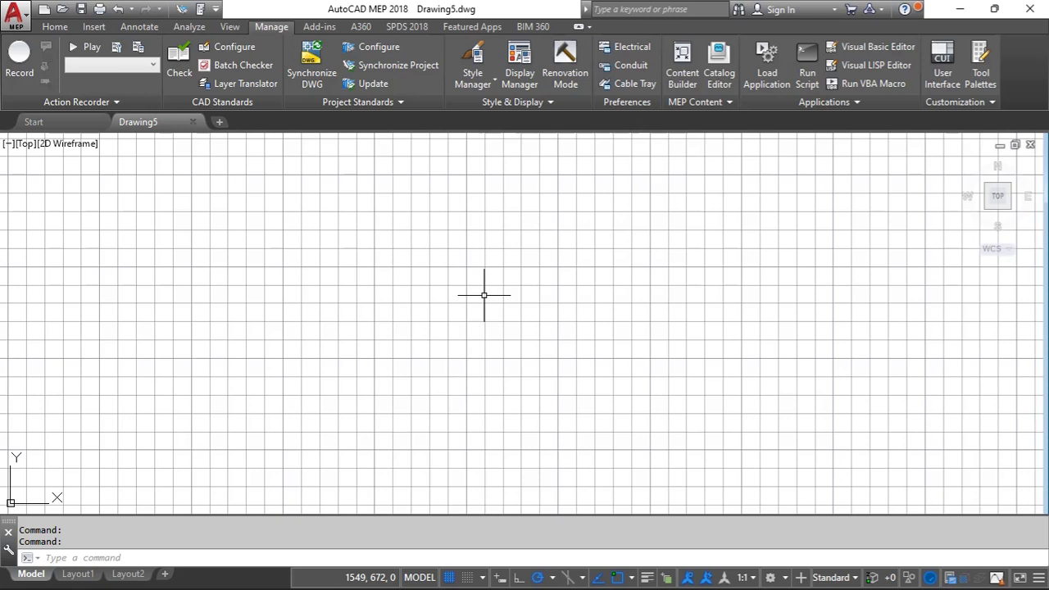
Use UNITS to confirm Millimeters, Decimal length units with 0 precision
type("unit")
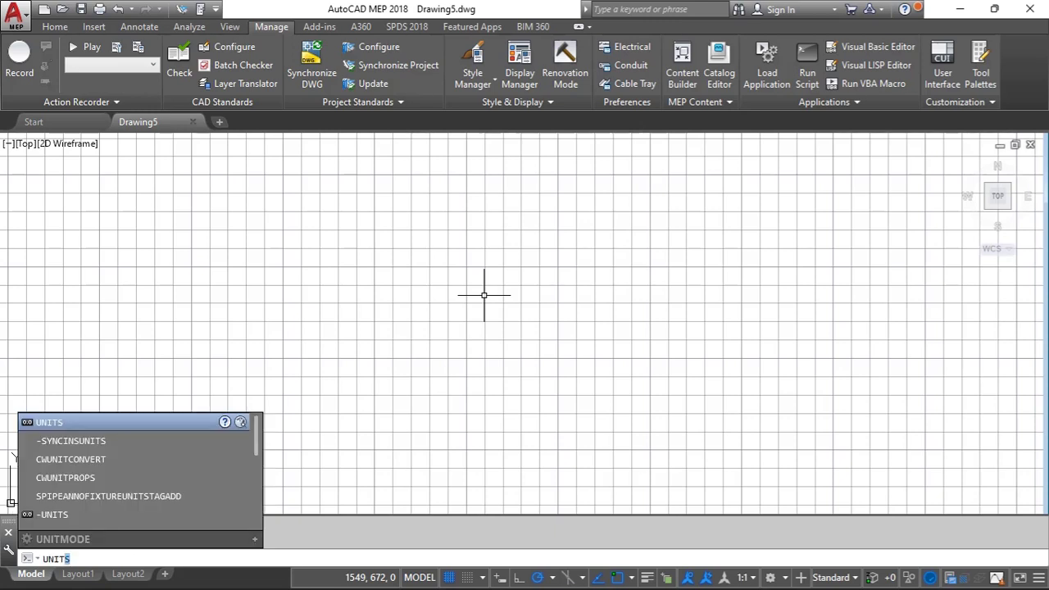
key("Return")
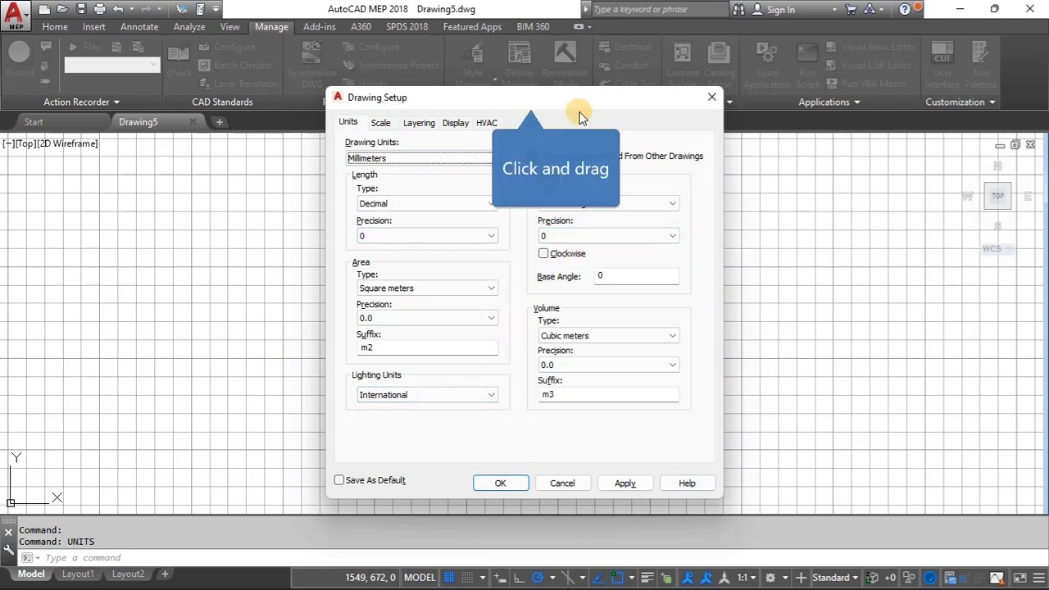
mouse_move(554, 101)
left_mouse_down()
mouse_move(531, 109)
mouse_move(583, 186)
mouse_move(629, 115)
left_mouse_up()
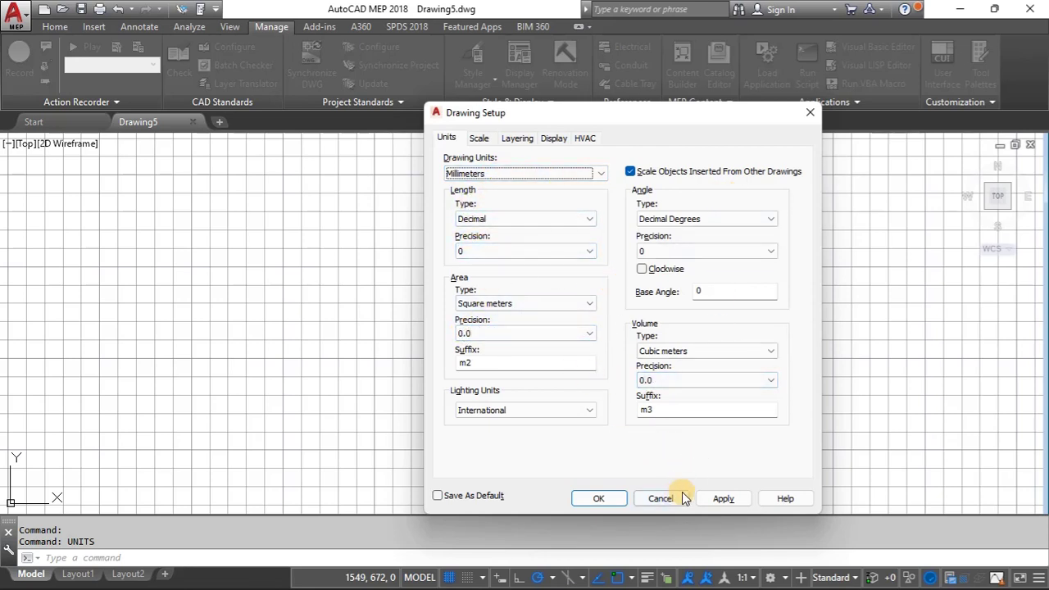
left_click(598, 498)
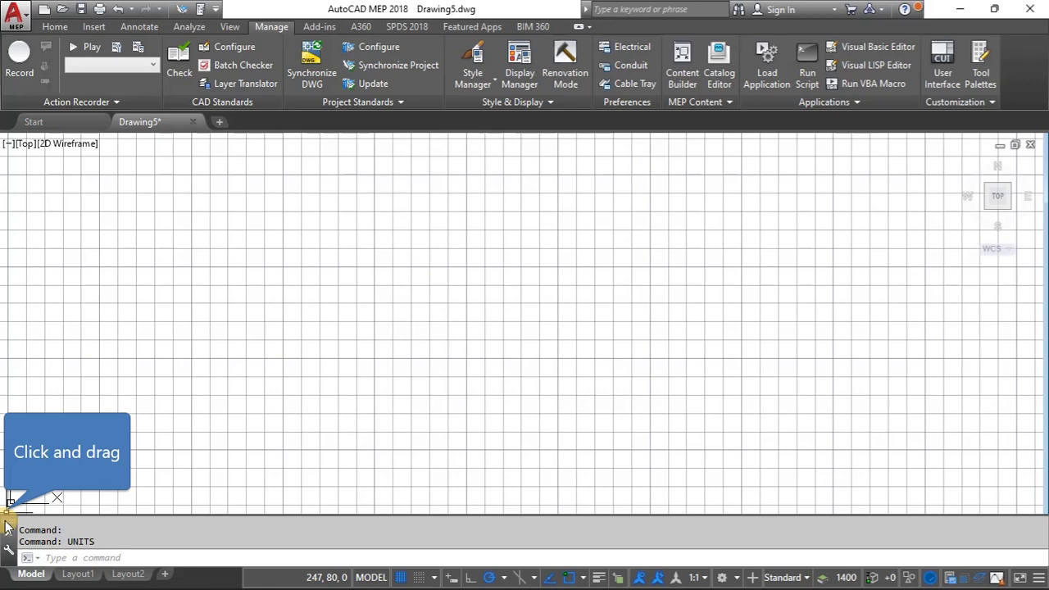
Float the command line over the drawing area and shrink it to a single input line
left_click_drag(9, 529, 82, 456)
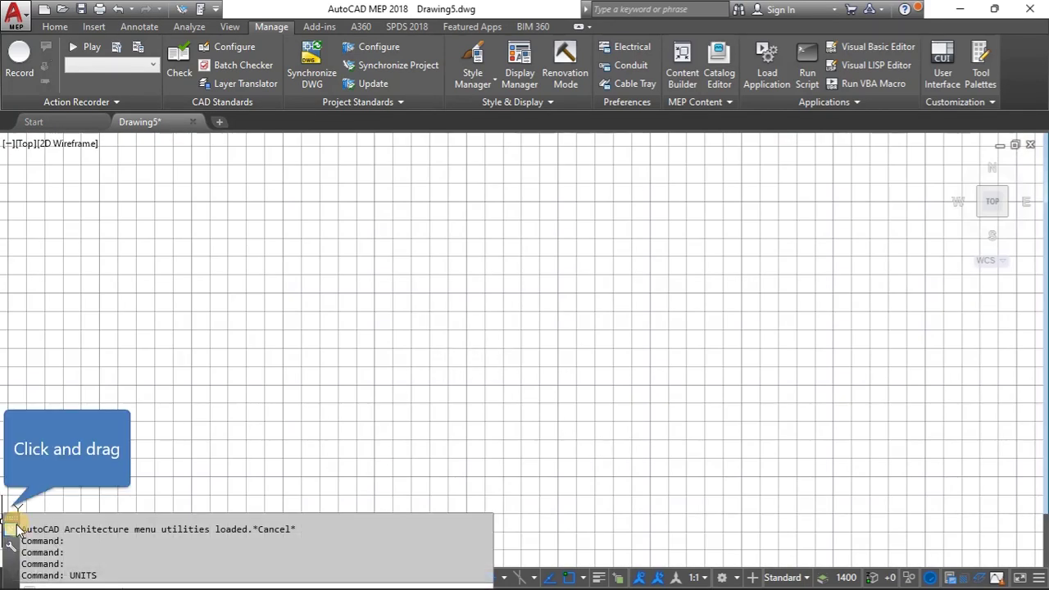
left_click_drag(9, 524, 323, 487)
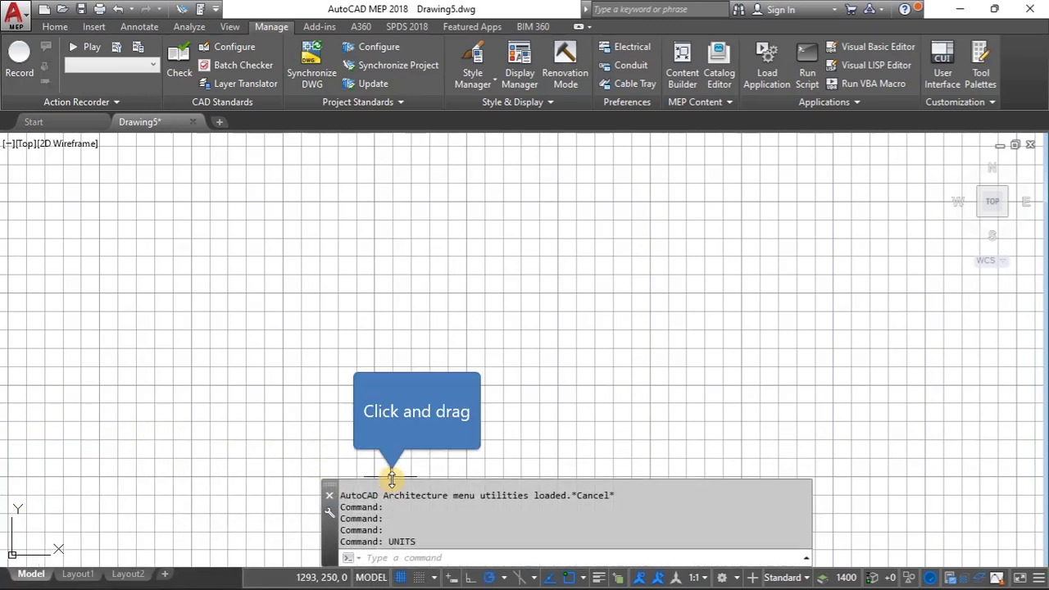
left_click_drag(391, 479, 394, 542)
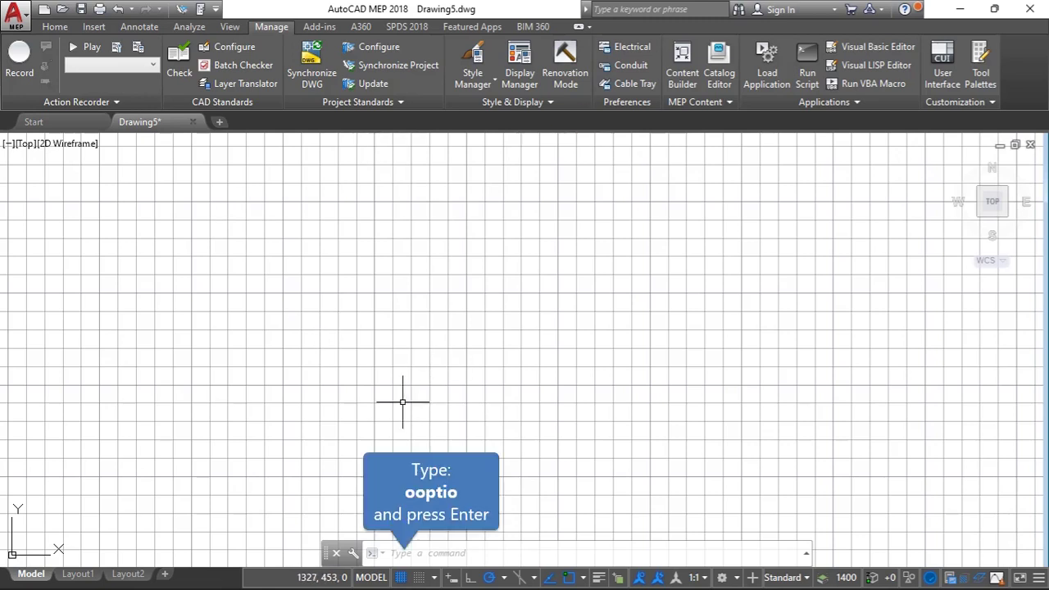
Launch the Options dialog with the OPTIONS command after a mistyped first attempt
type("ooptio")
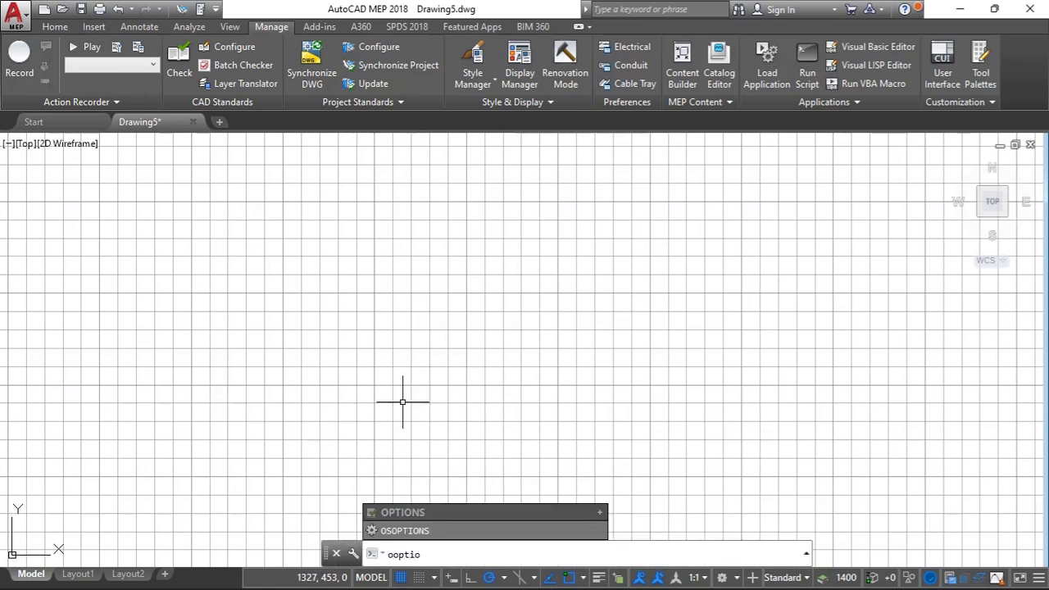
key("Return")
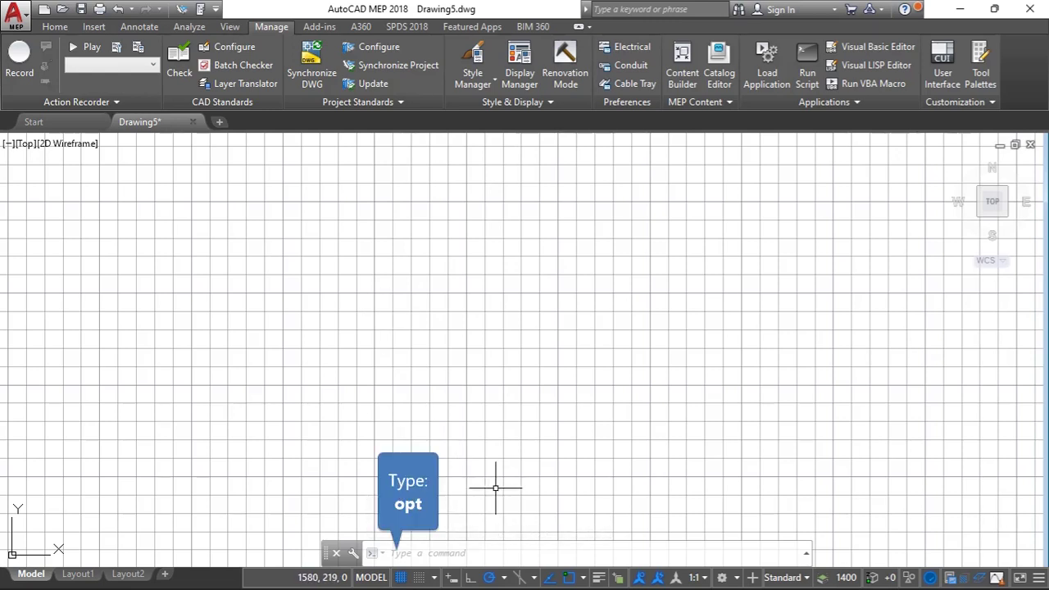
type("optio")
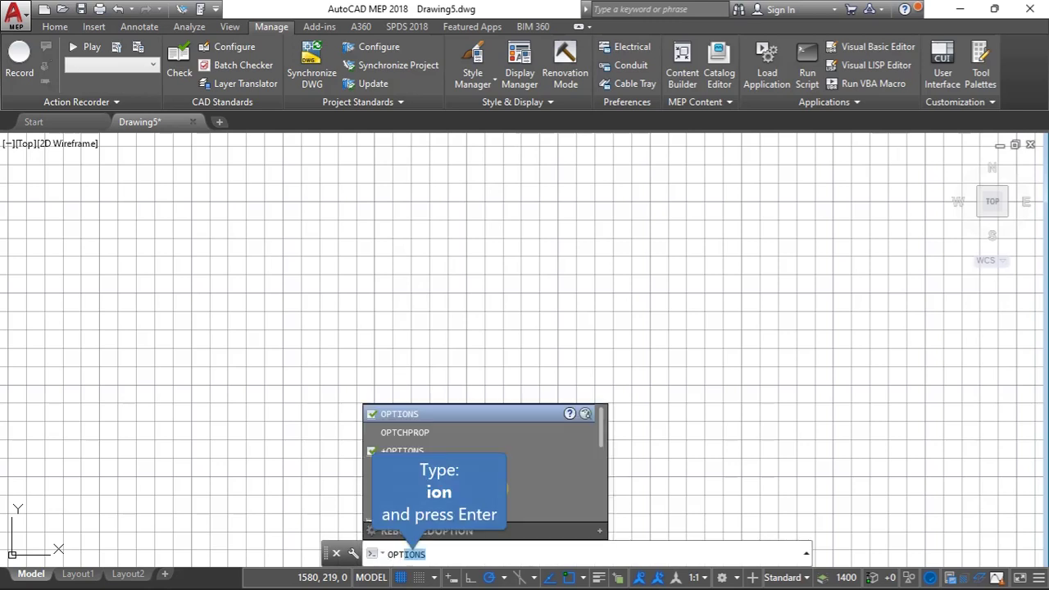
type("n")
key("Return")
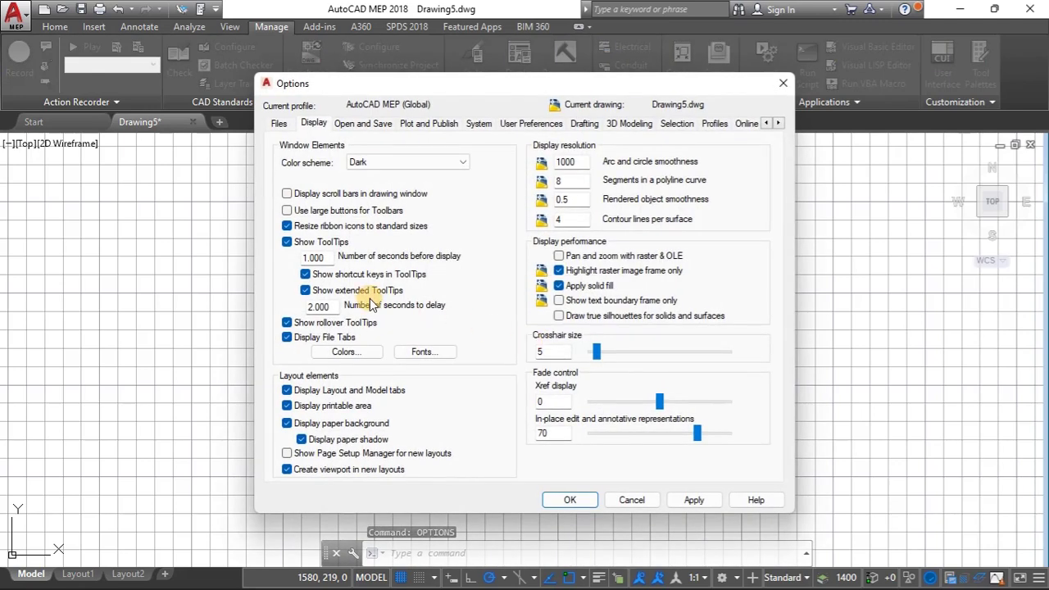
Browse the Files, Open and Save, Plot and Publish, System and User Preferences tabs, then return to Display
left_click(282, 127)
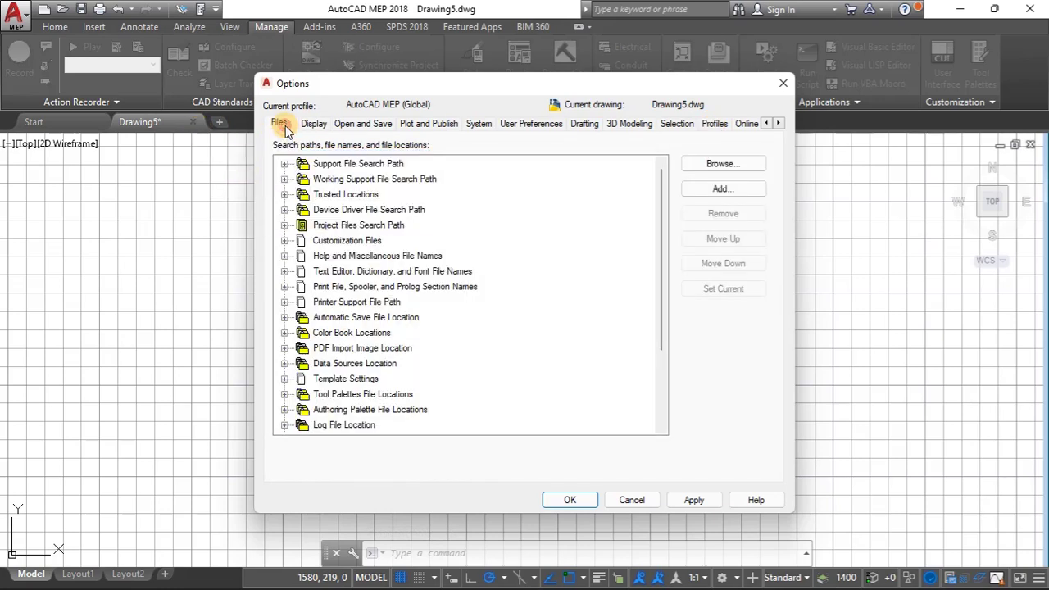
left_click(363, 123)
left_click(428, 123)
left_click(495, 124)
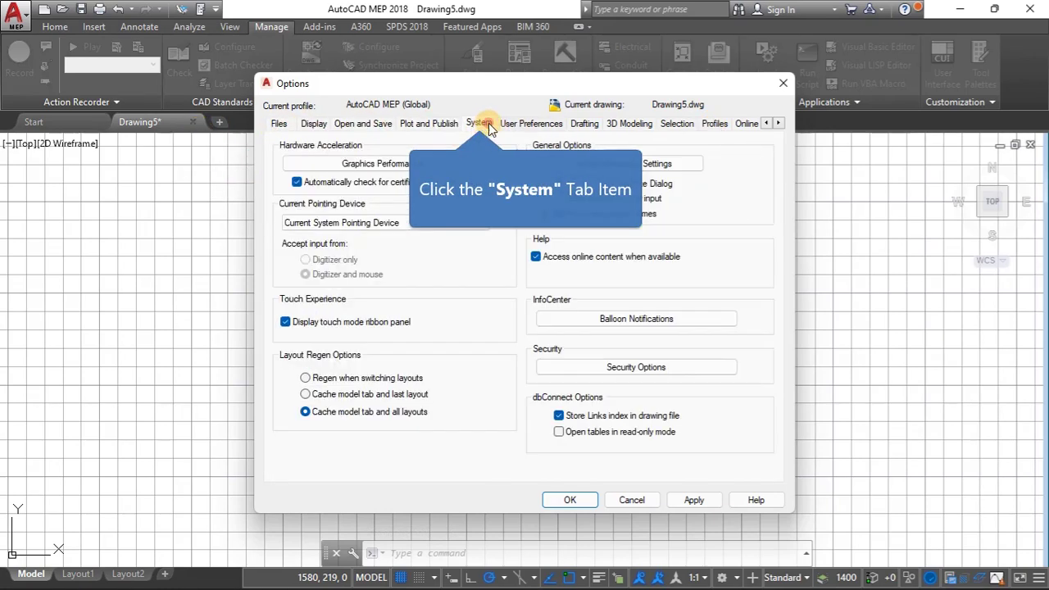
left_click(508, 123)
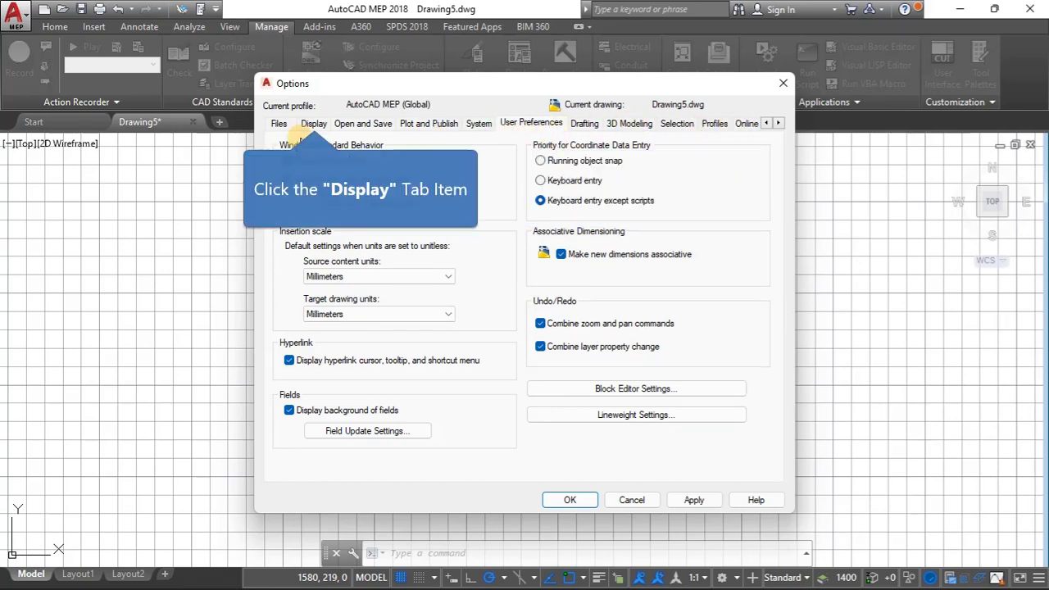
left_click(313, 125)
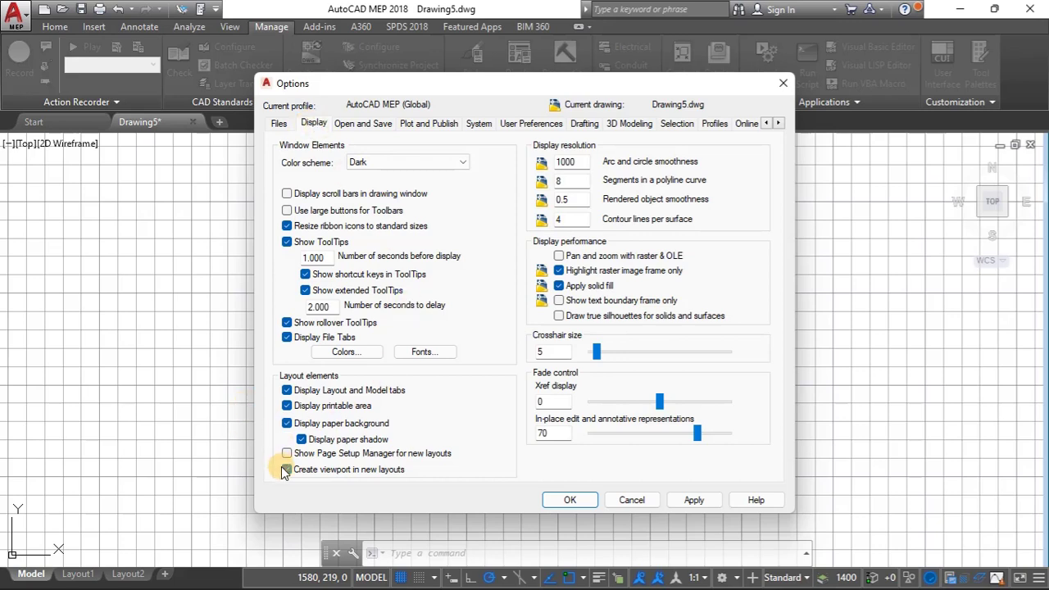
Set the model space background colour to black
left_click(358, 354)
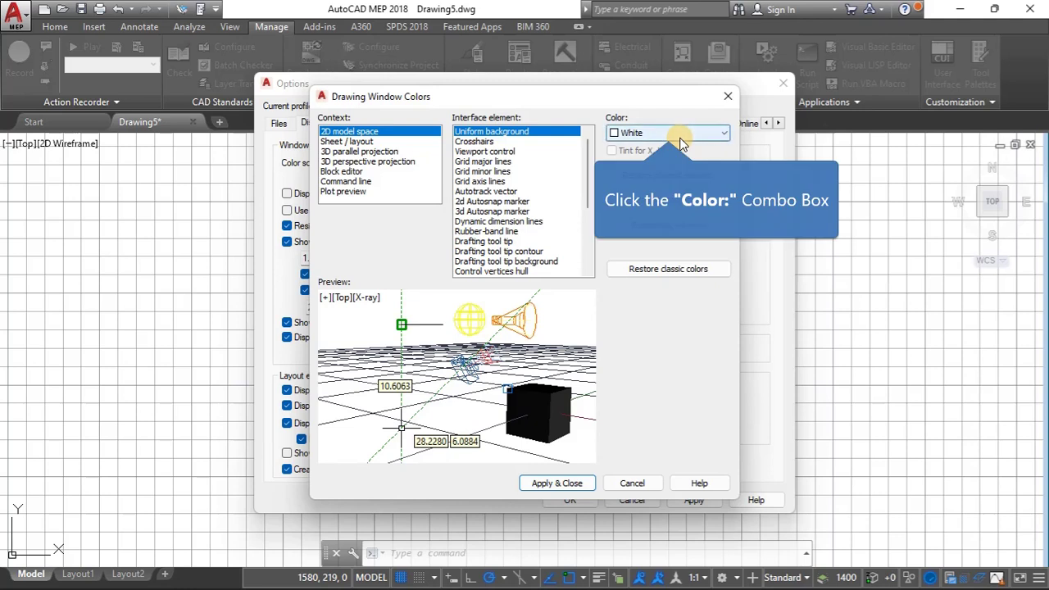
left_click(682, 136)
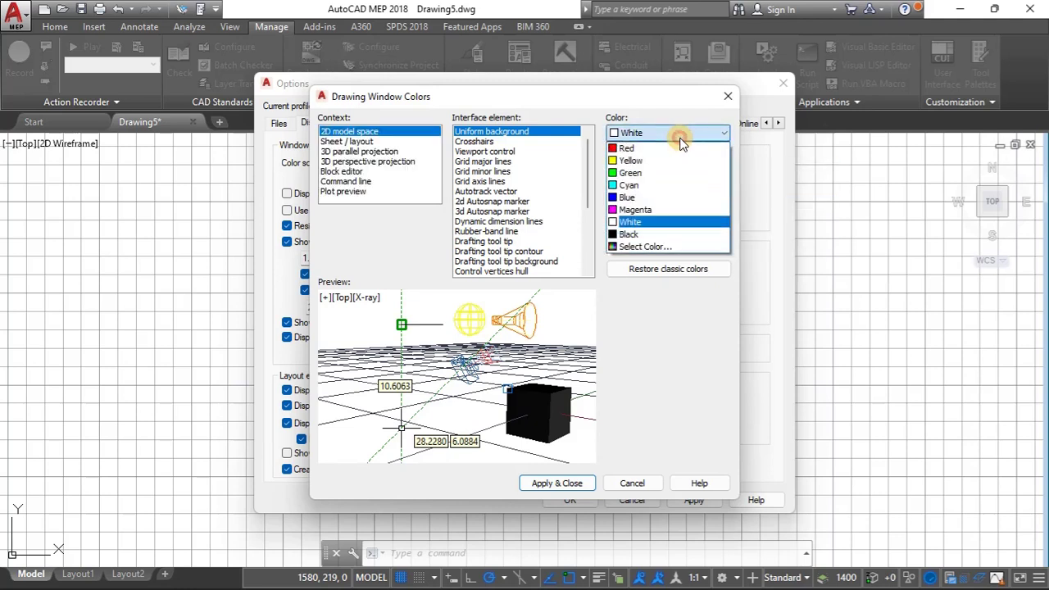
left_click(665, 235)
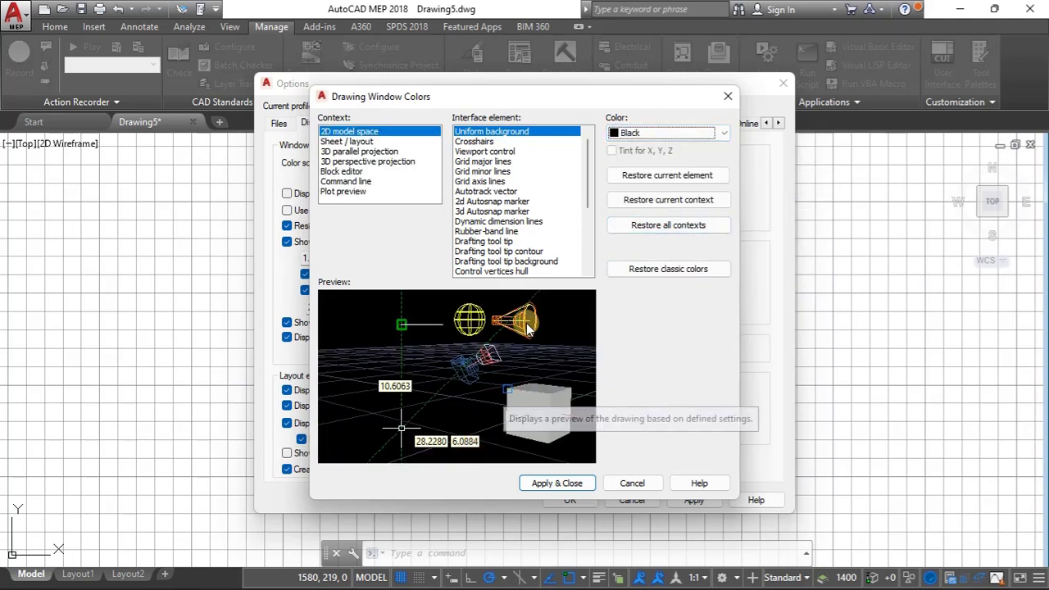
left_click(569, 483)
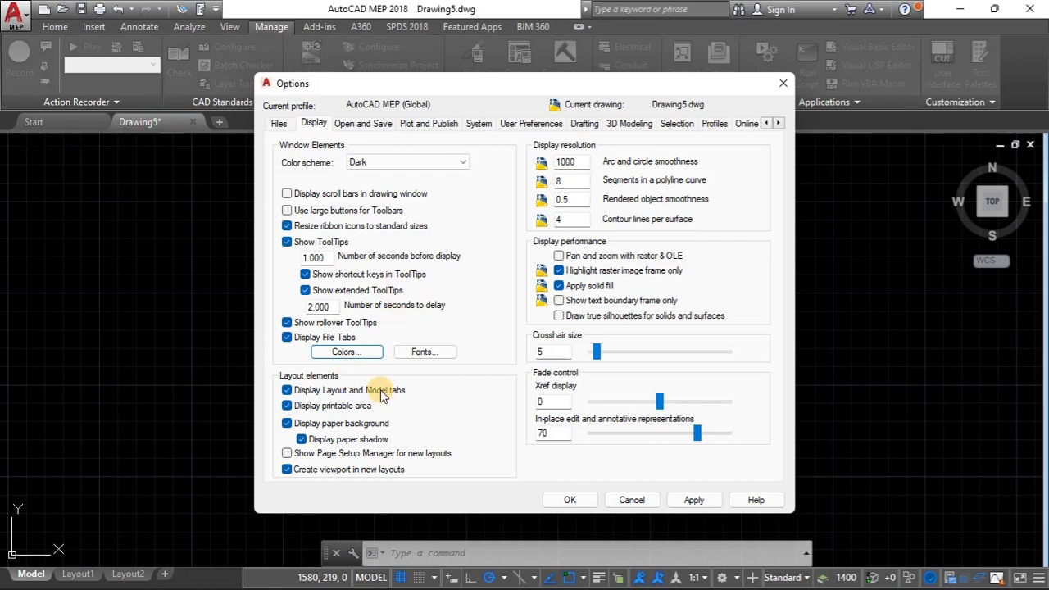
Turn Display File Tabs off and back on, applying each change, then close Options
left_click(288, 337)
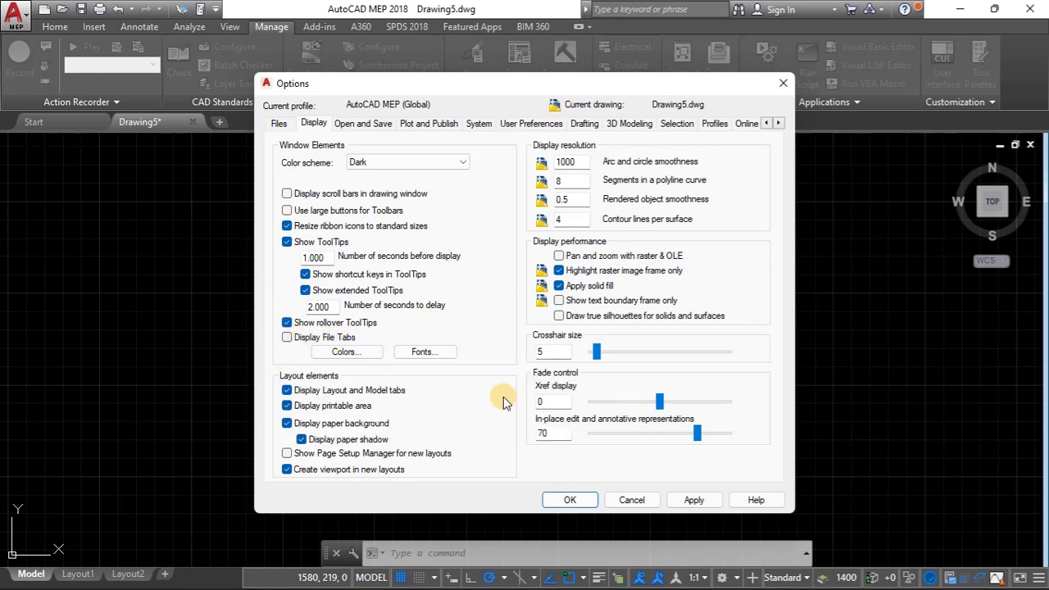
left_click(693, 500)
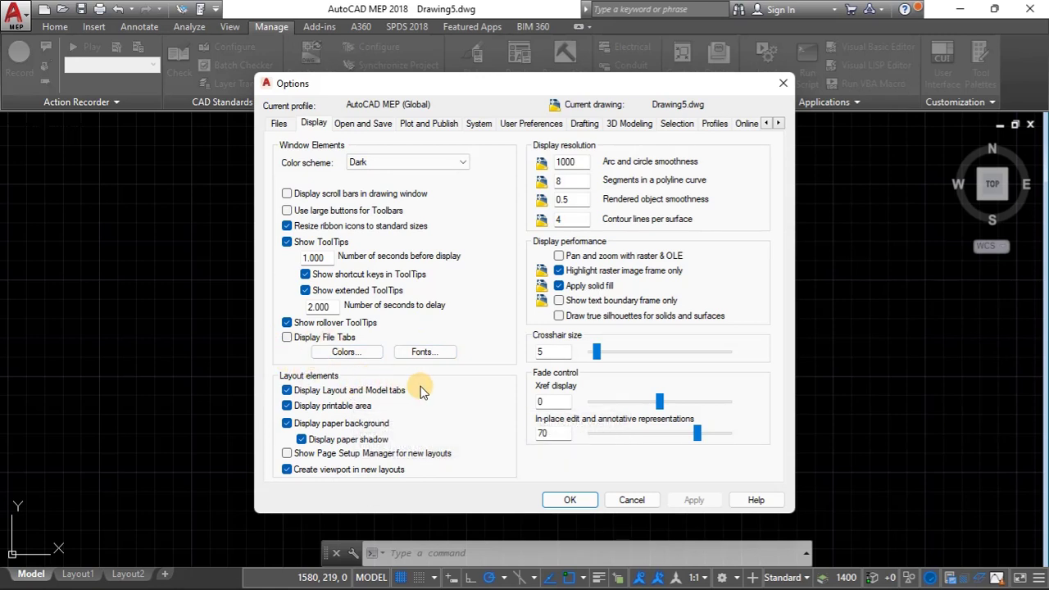
mouse_move(419, 392)
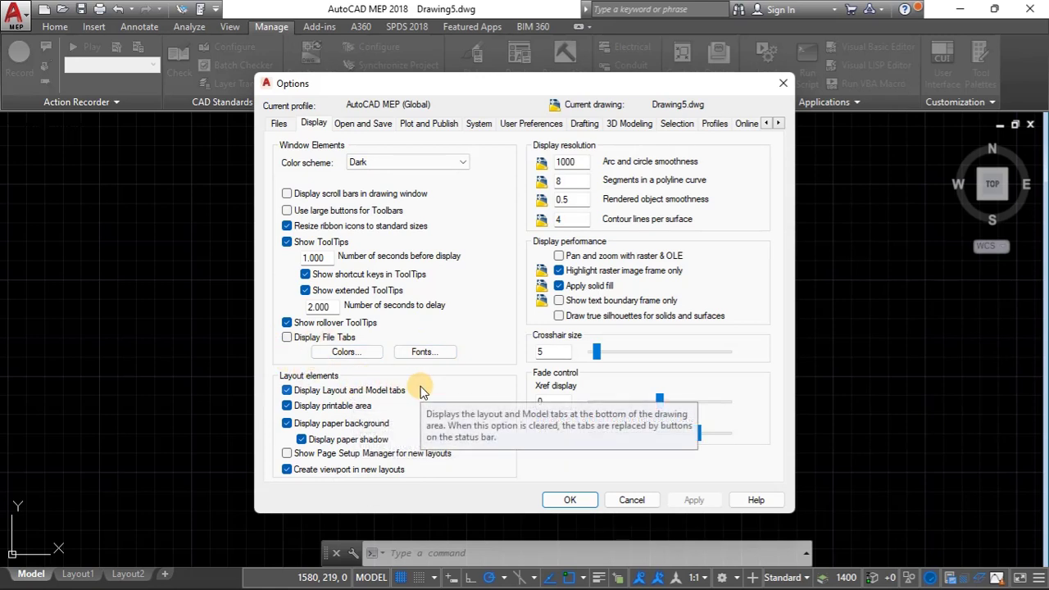
left_click(286, 336)
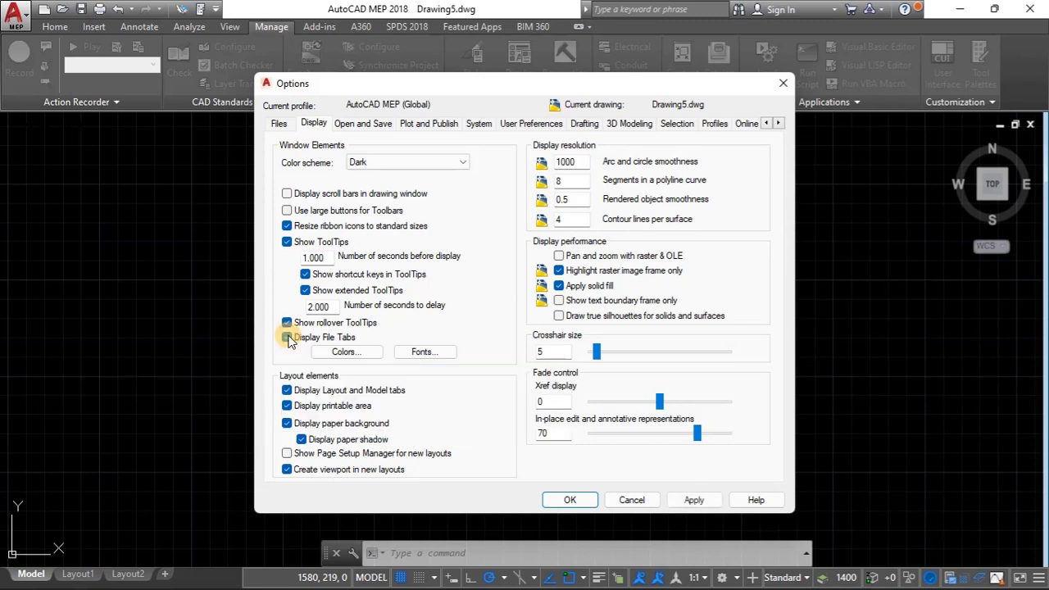
left_click(709, 502)
left_click(568, 501)
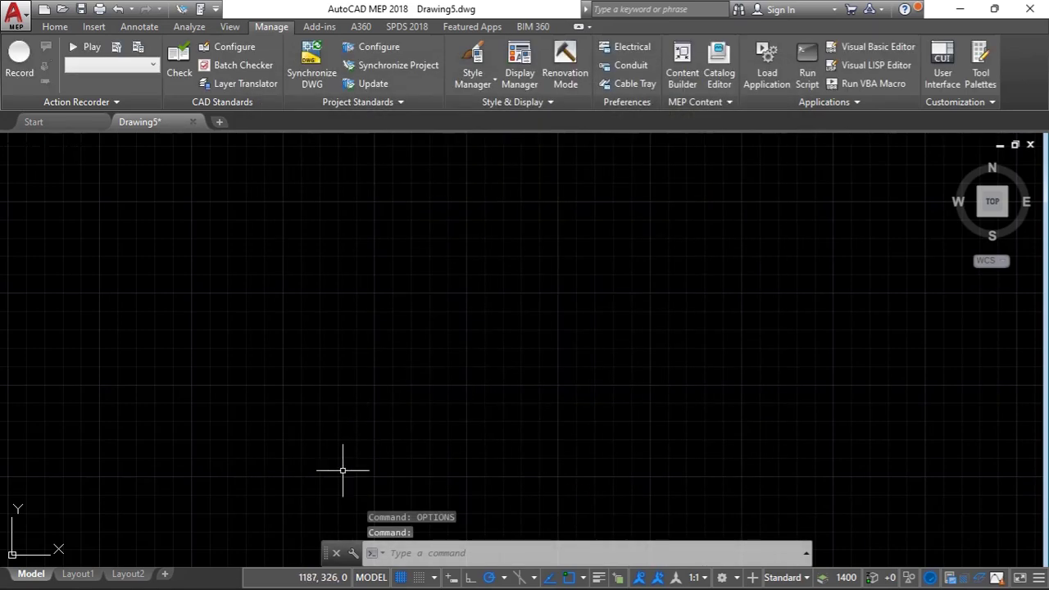
left_click(337, 554)
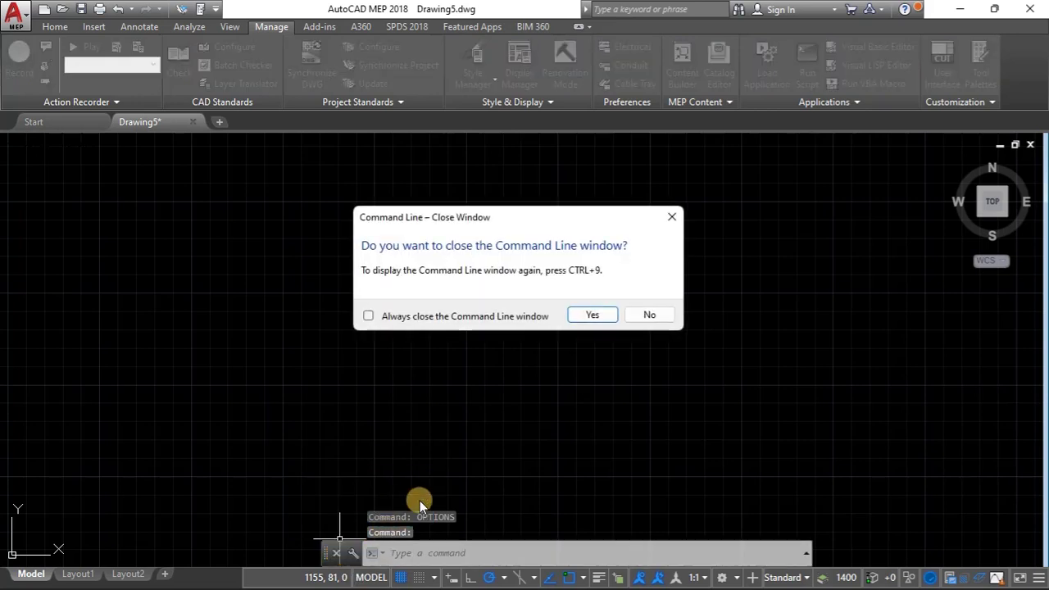
left_click(595, 314)
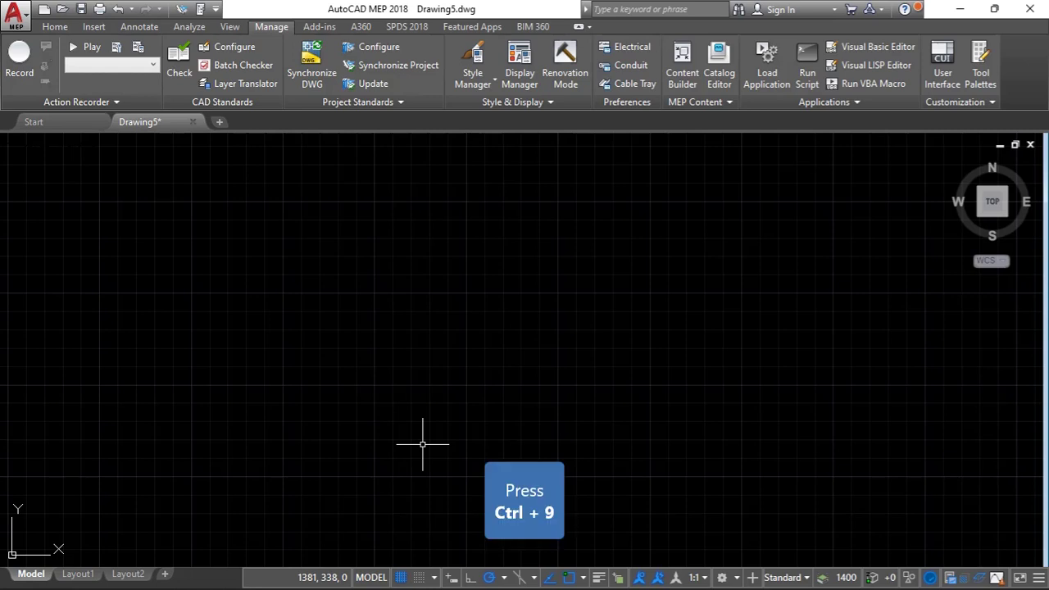
key("ctrl+9")
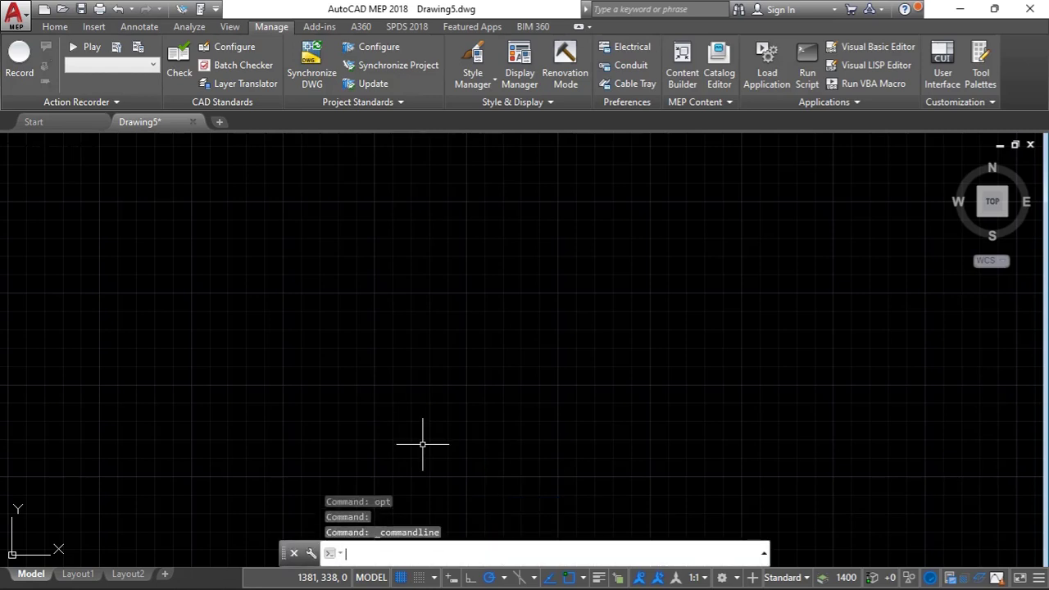
key("ctrl+9")
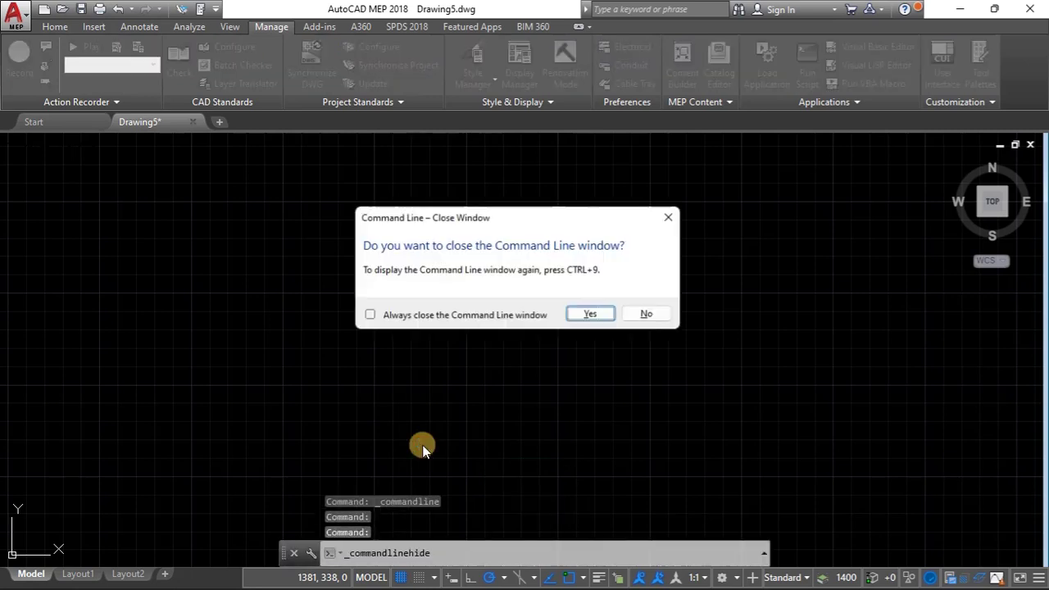
key("Return")
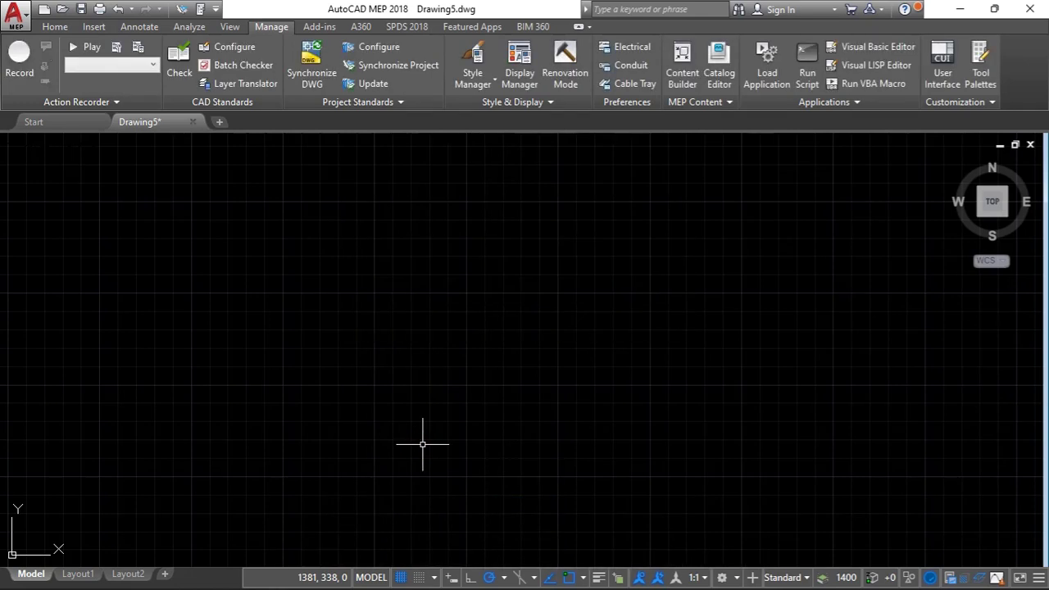
key("ctrl+9")
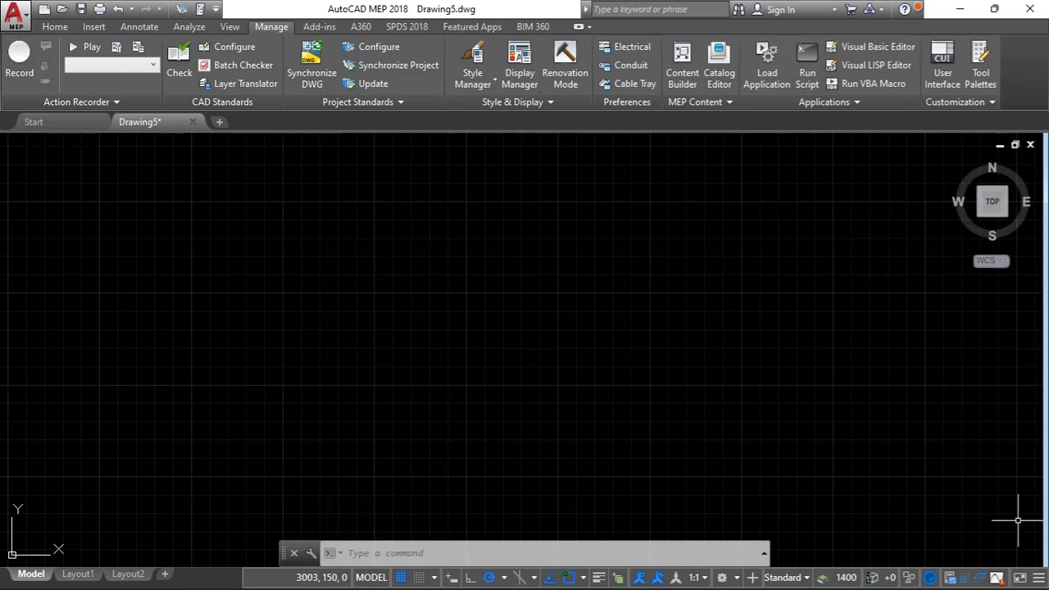
left_click(1020, 578)
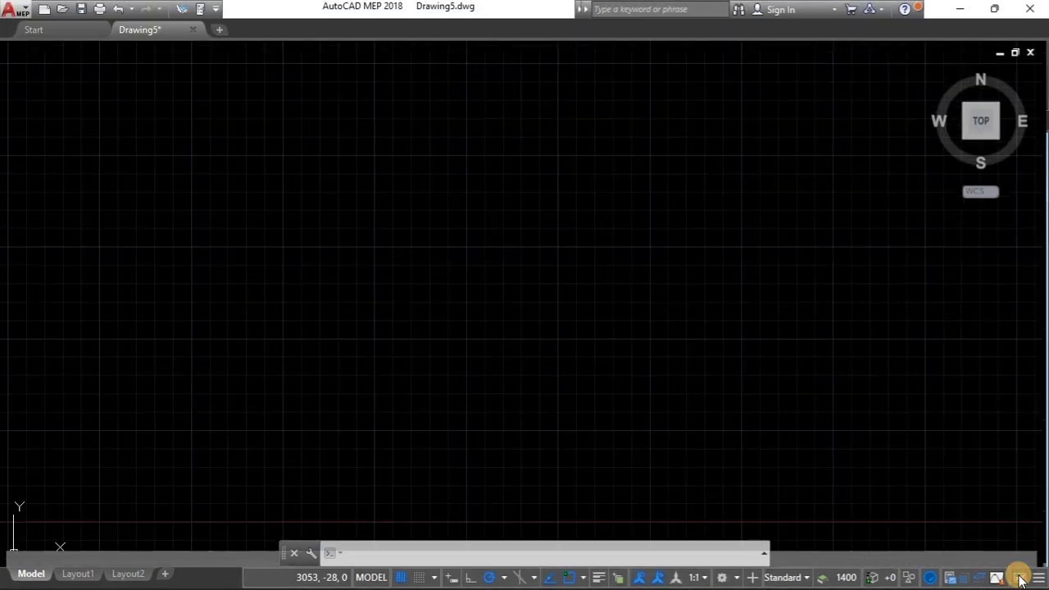
left_click(1017, 576)
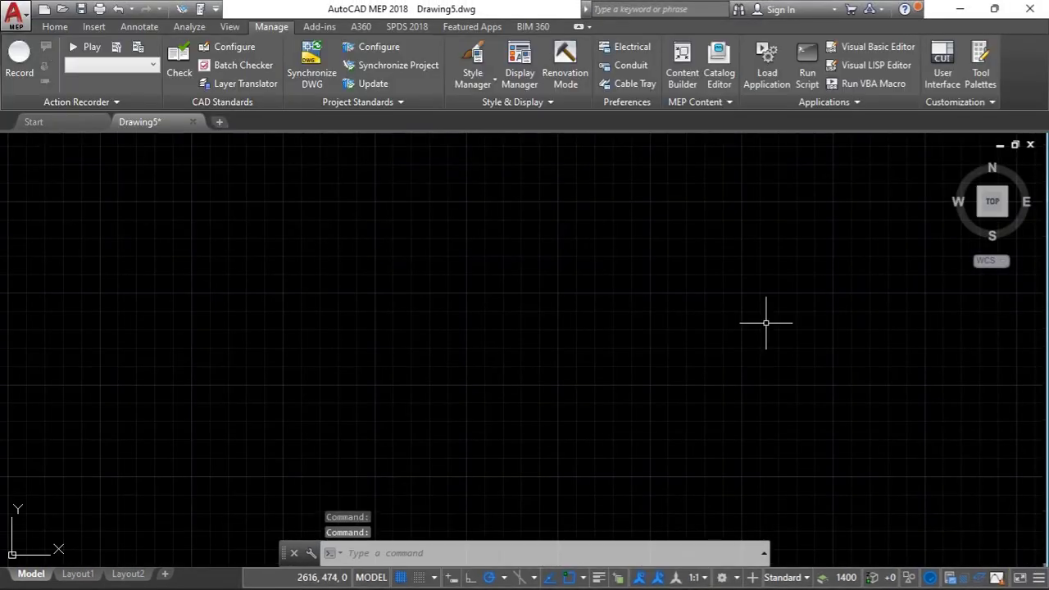
left_click(578, 30)
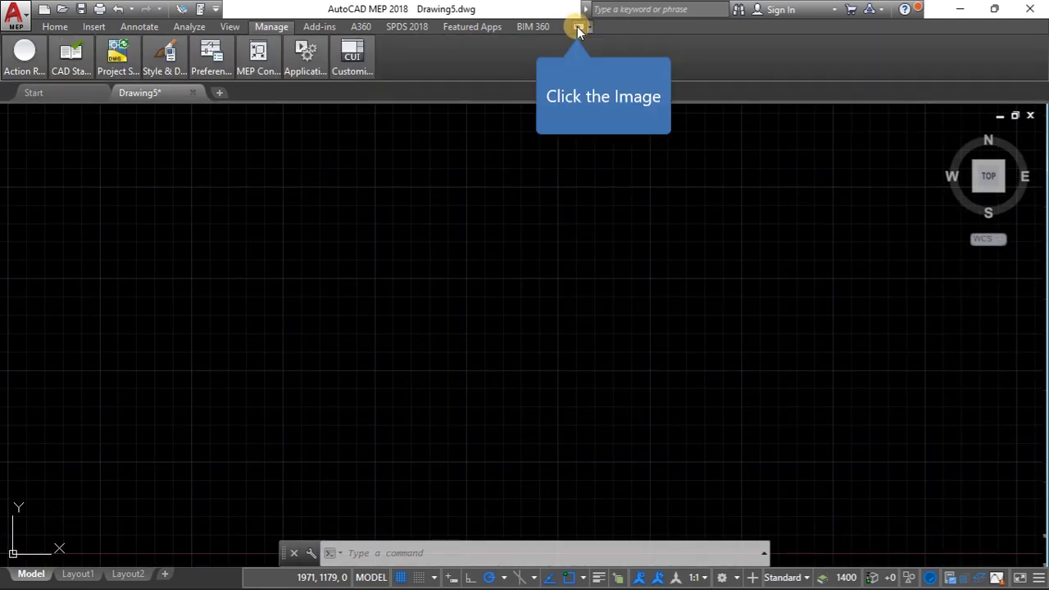
left_click(579, 28)
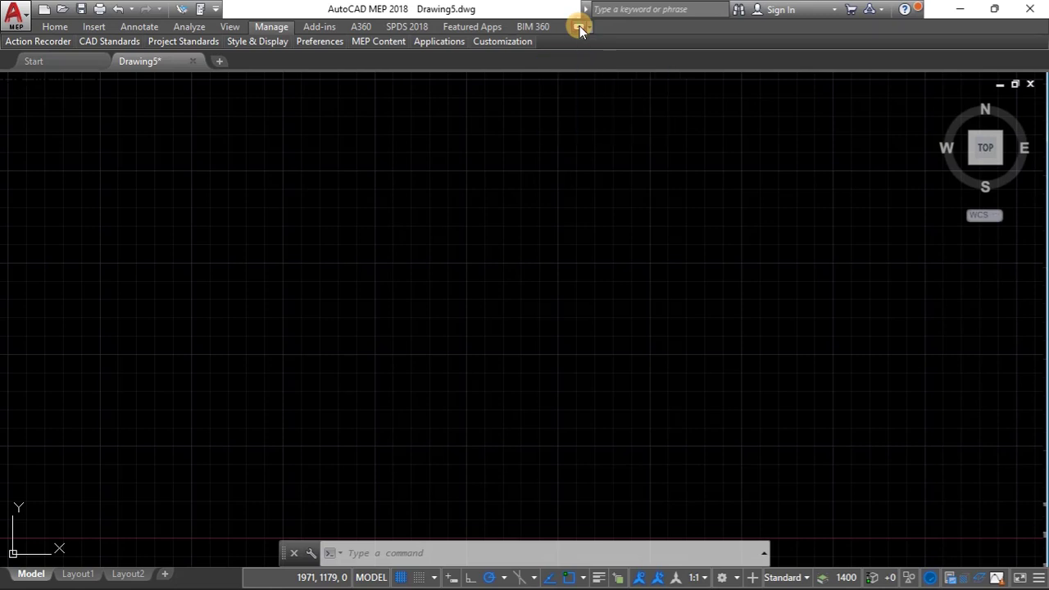
left_click(580, 29)
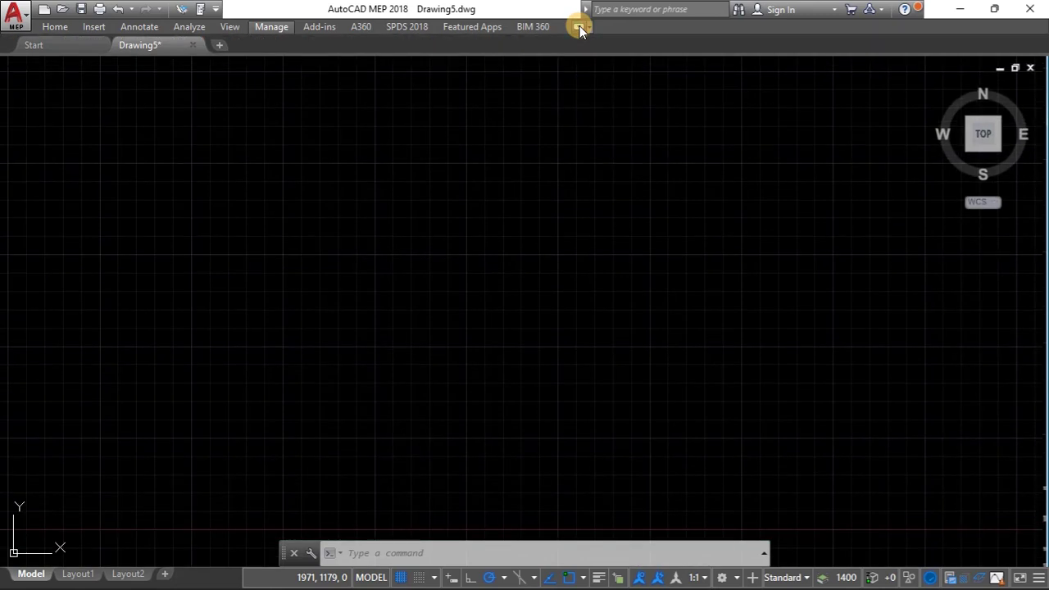
left_click(579, 27)
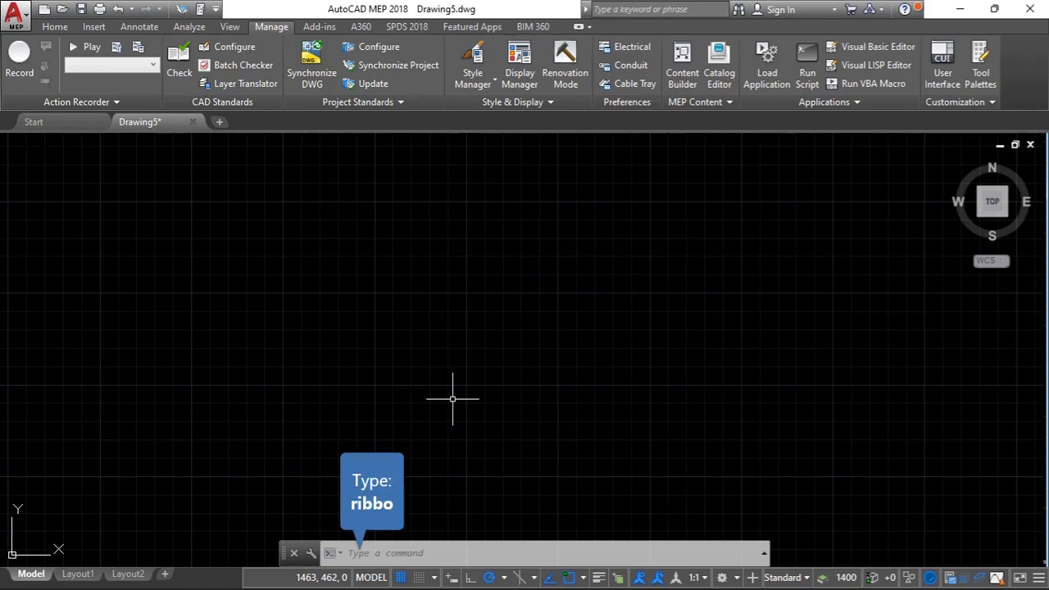
type("ribbo")
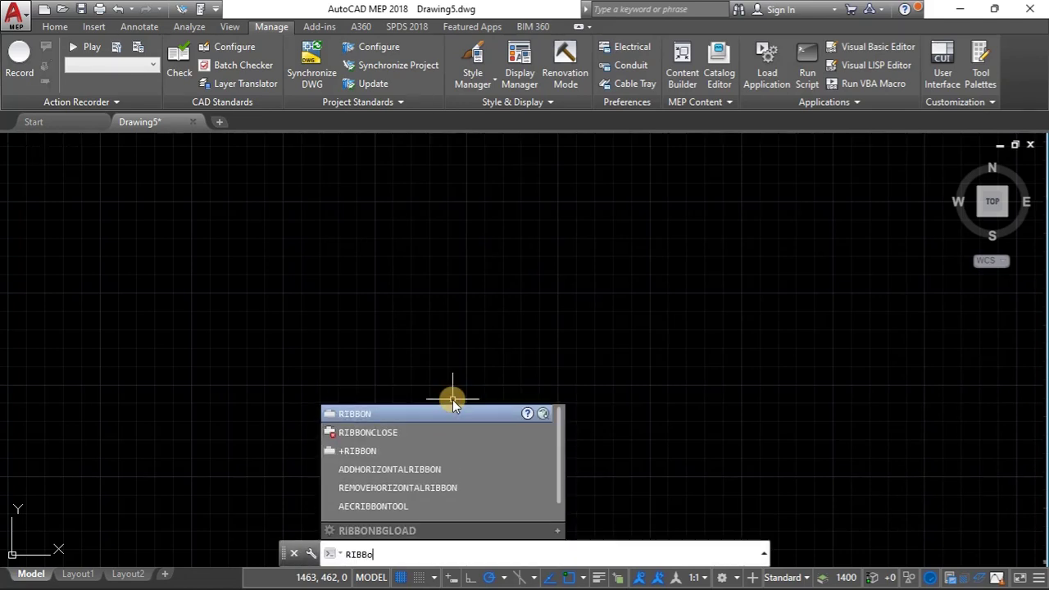
key("Down")
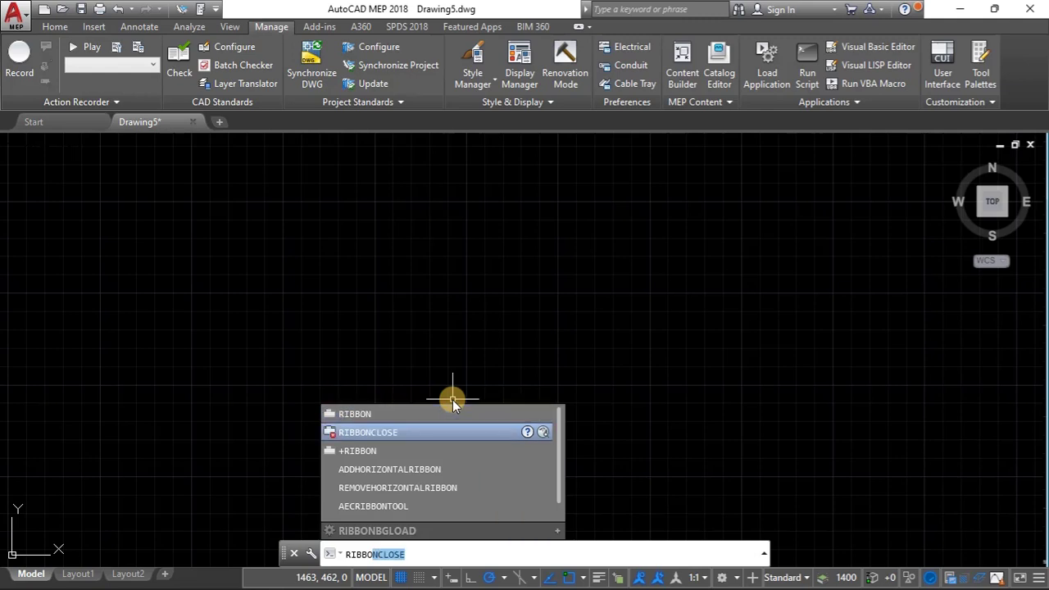
key("Return")
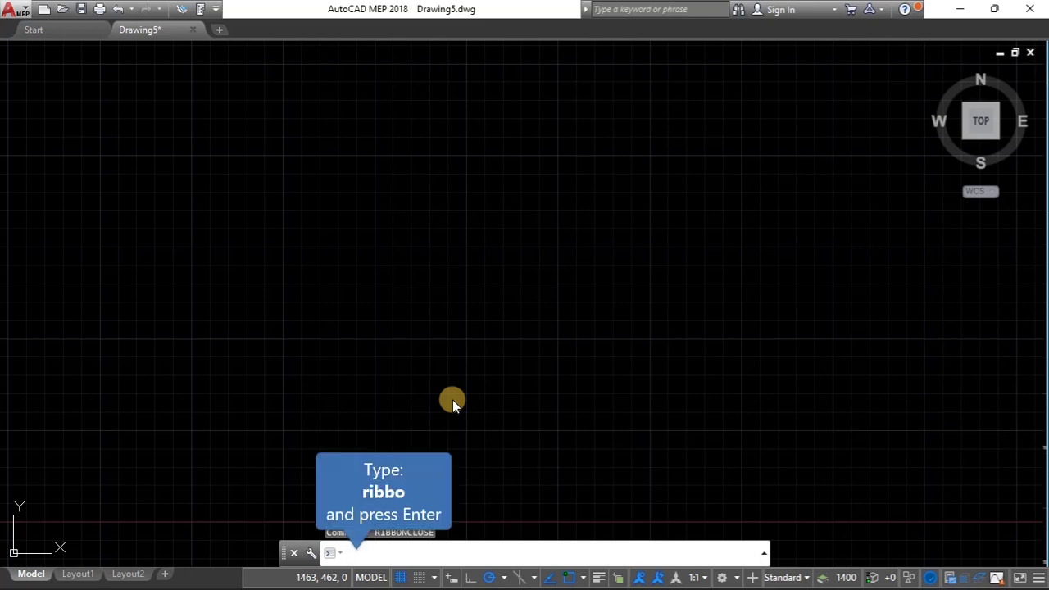
type("ribbo")
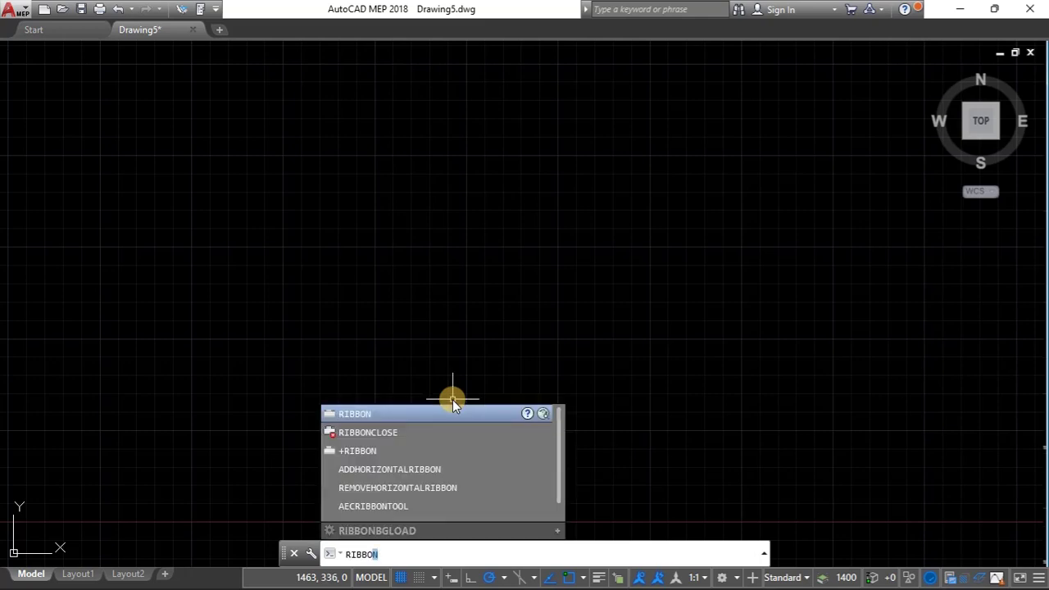
key("Return")
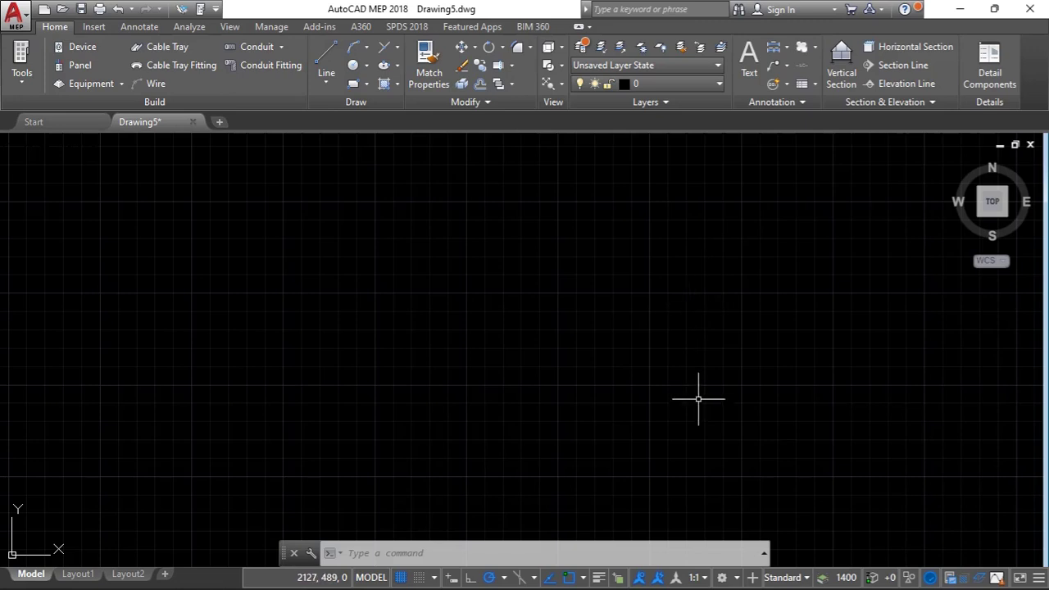
Switch the workspace to HVAC from the status-bar workspace gear
left_click(722, 577)
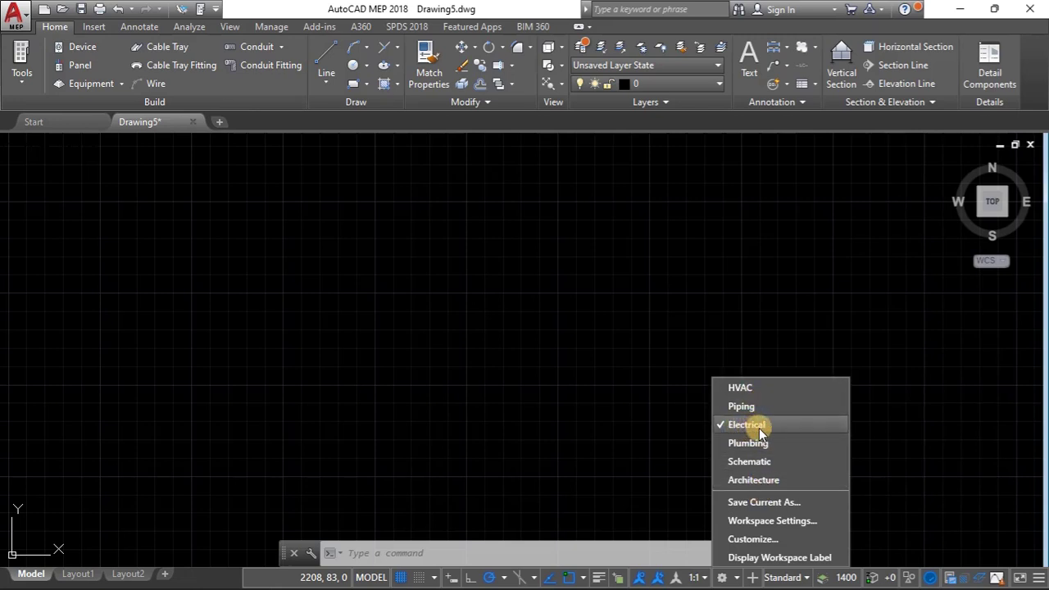
left_click(754, 389)
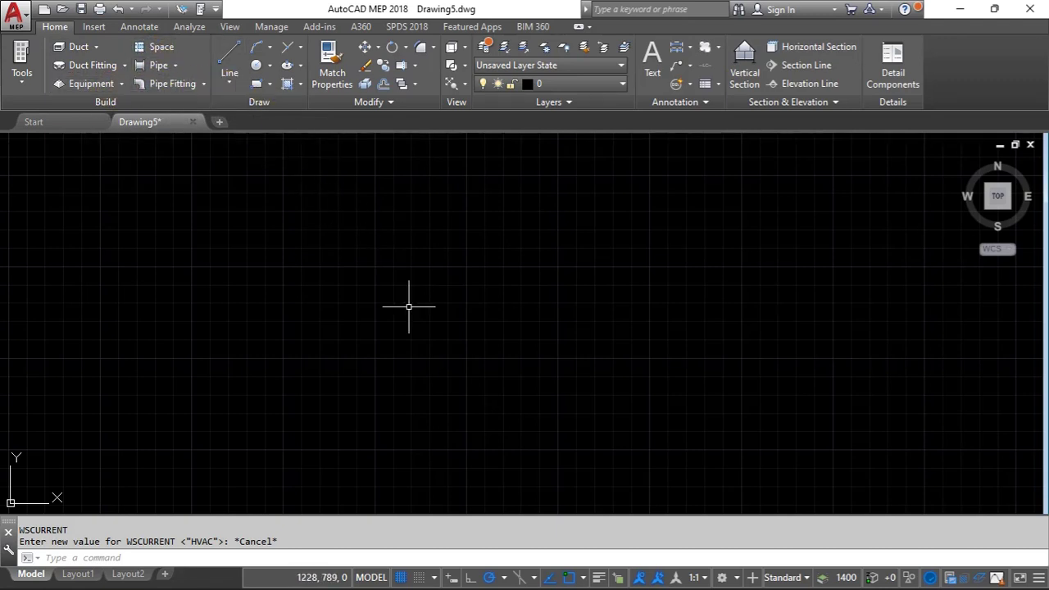
Try the Piping workspace and its Hot Water Service tool, close Styles Browser, then switch to Architecture
left_click(722, 578)
left_click(769, 407)
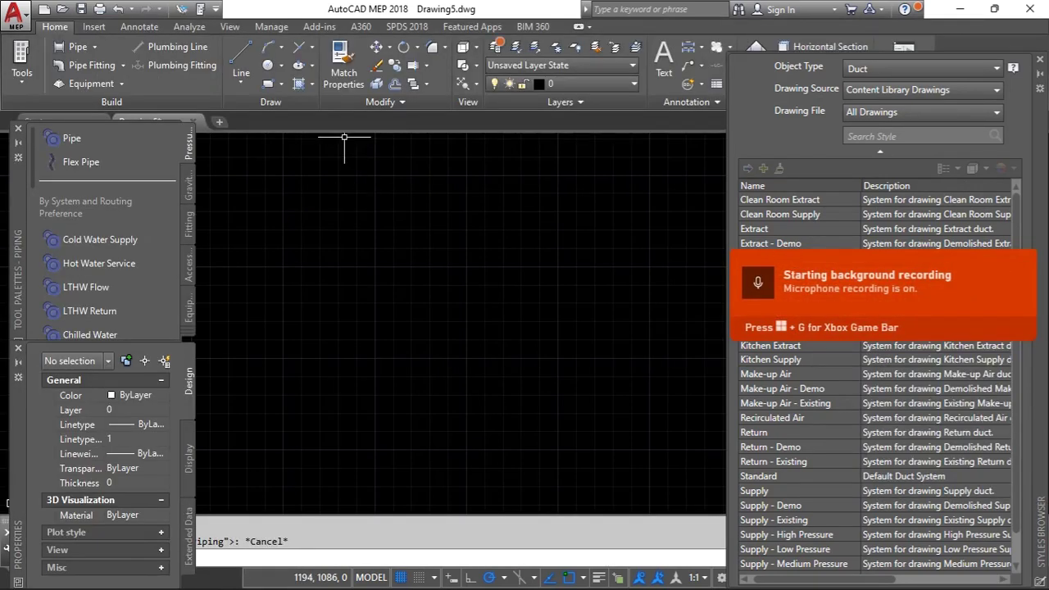
left_click(146, 255)
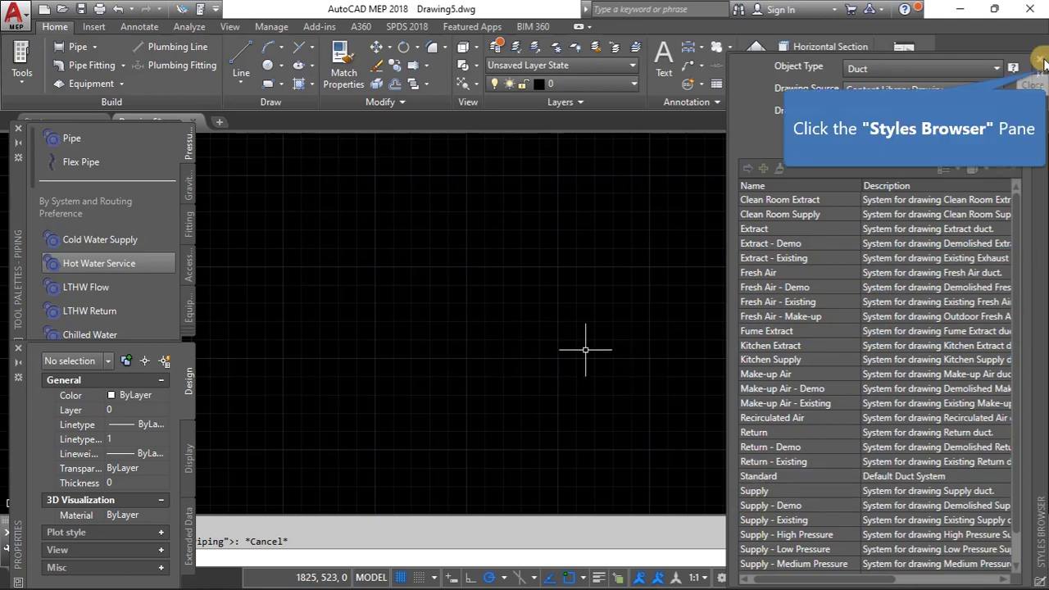
left_click(1041, 63)
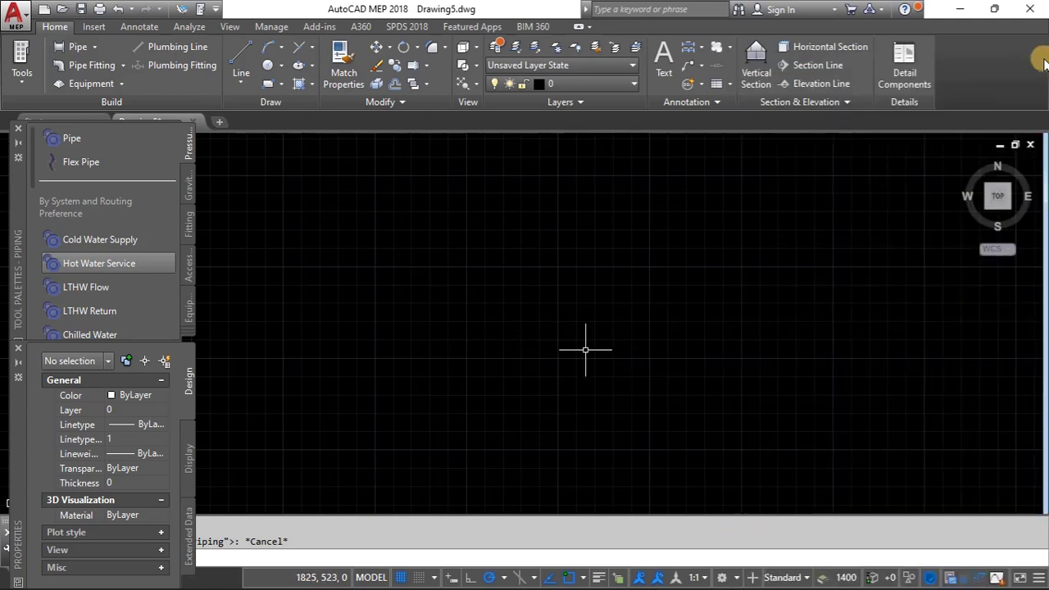
left_click(736, 577)
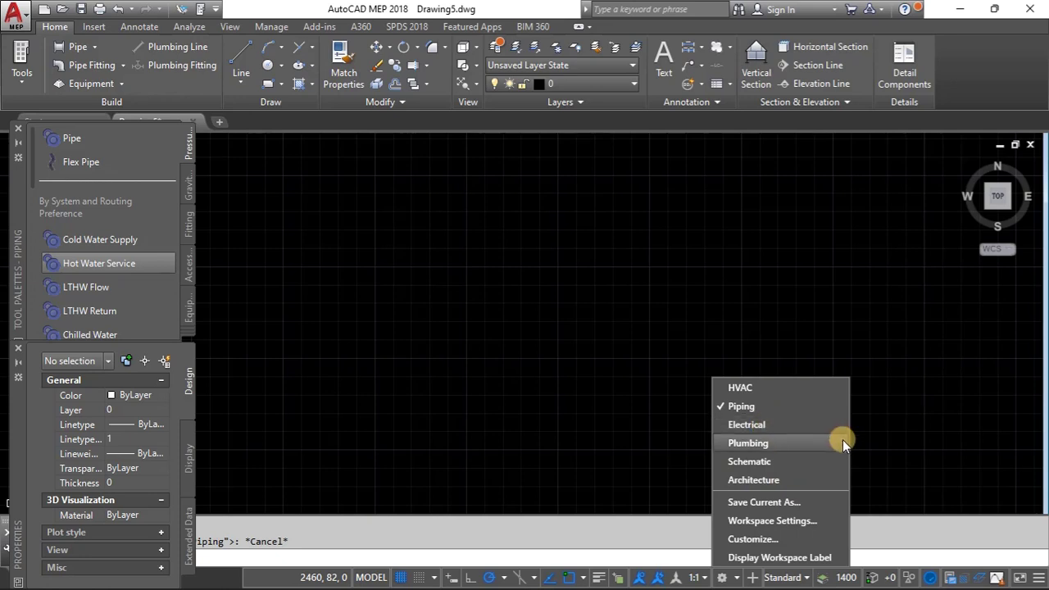
left_click(753, 480)
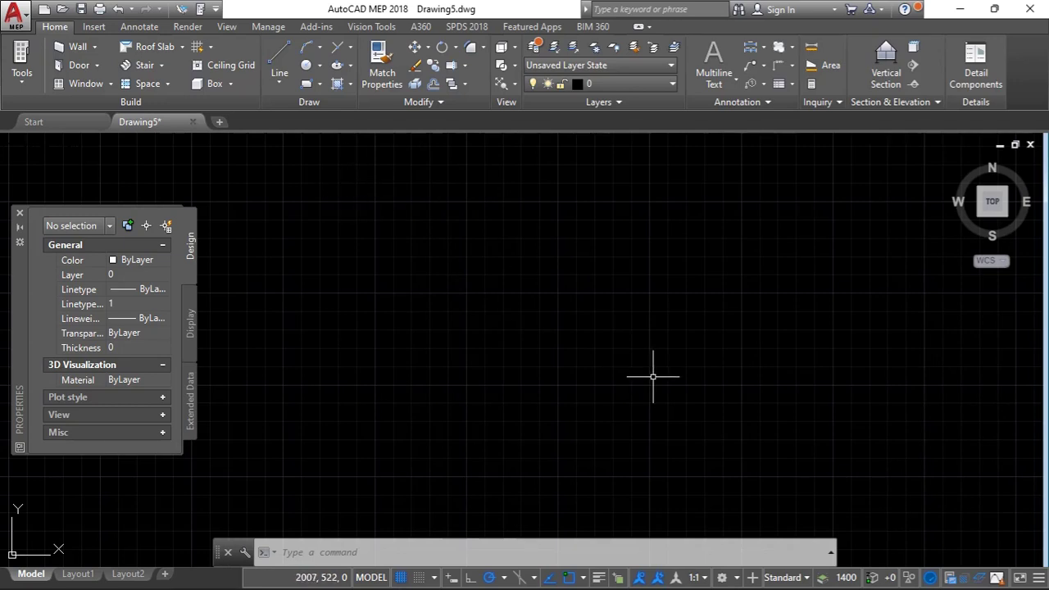
Draw a horizontal line about 710 long in the upper left of the drawing
left_click(727, 577)
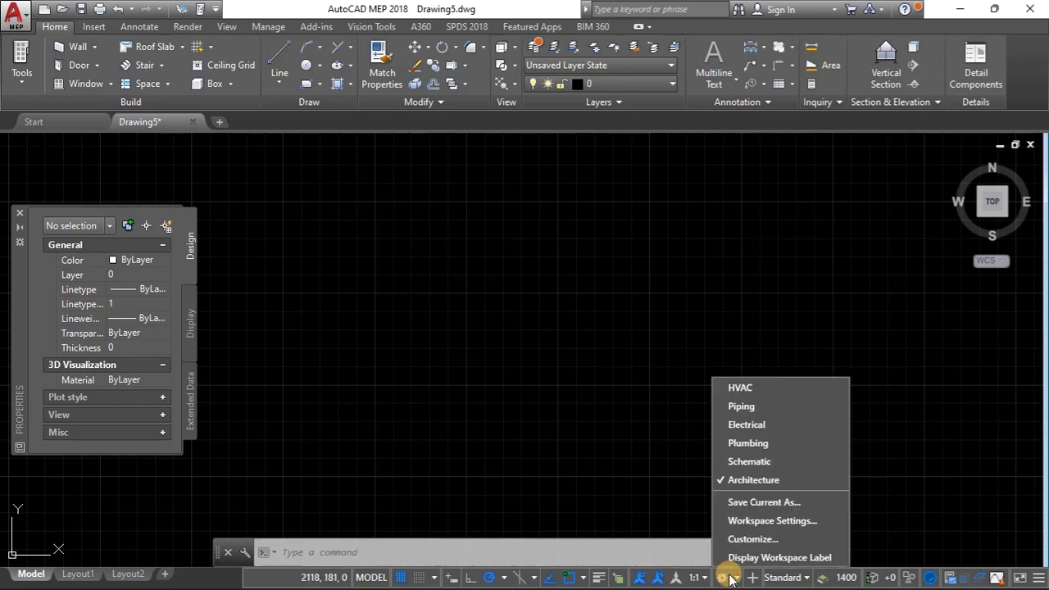
left_click(496, 401)
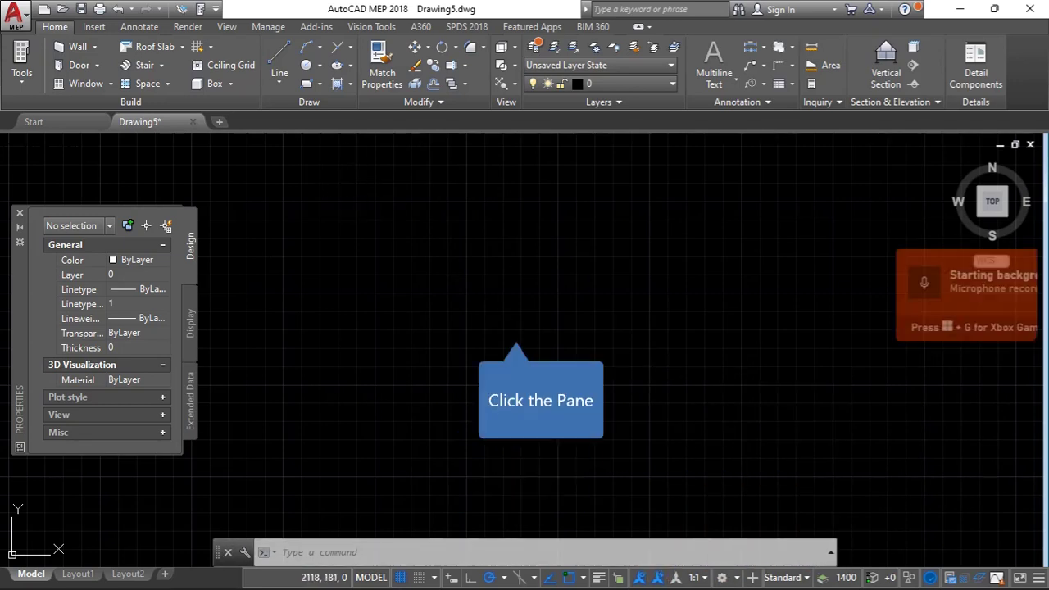
left_click(515, 320)
left_click(325, 218)
left_click(277, 53)
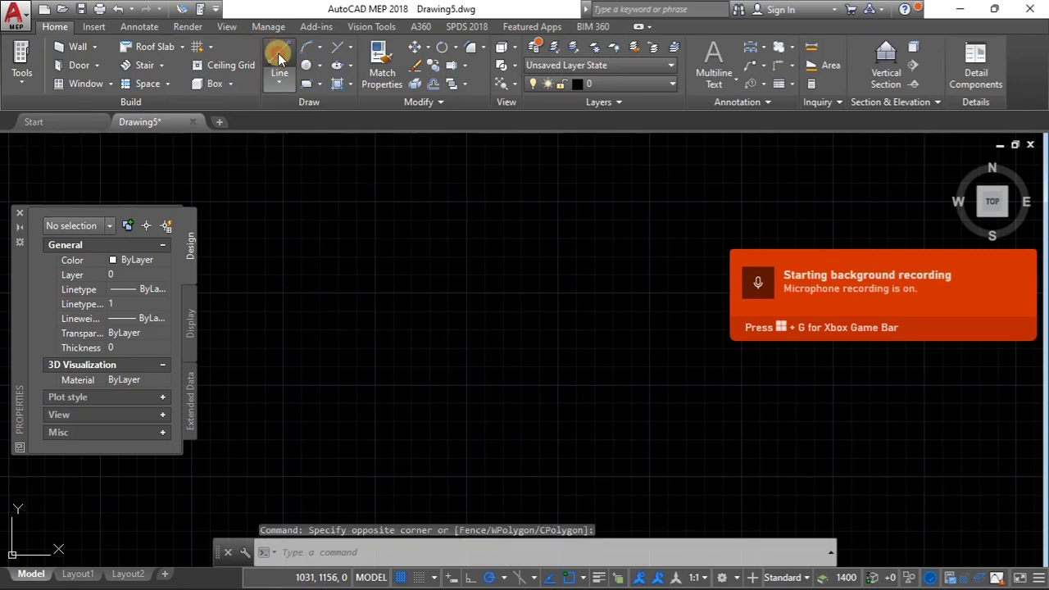
left_click(330, 232)
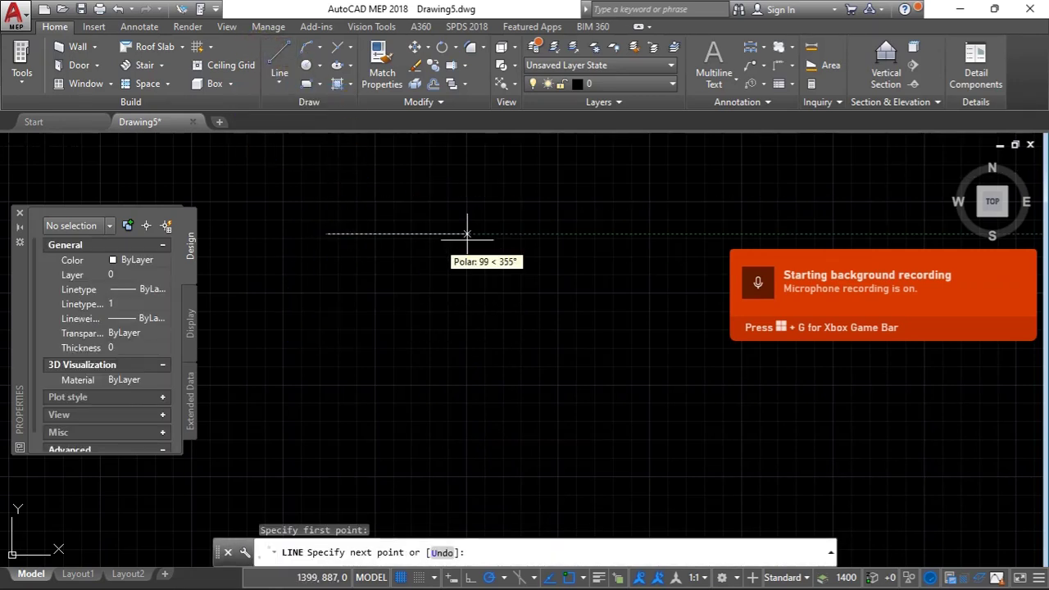
left_click(586, 234)
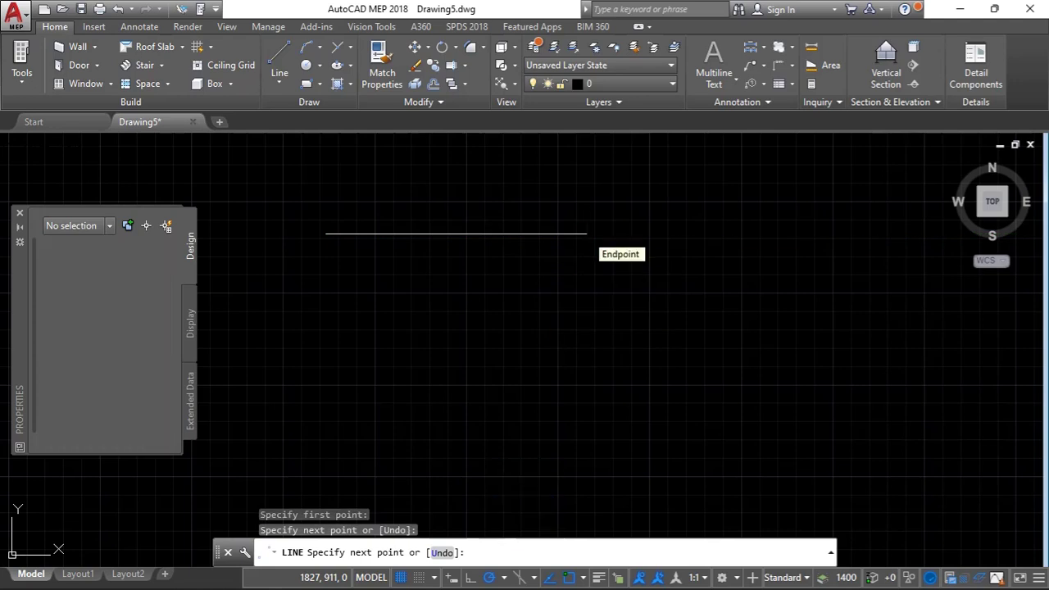
End the line command and enable Dimension Input on the Dynamic Input tab of Drafting Settings
key("Escape")
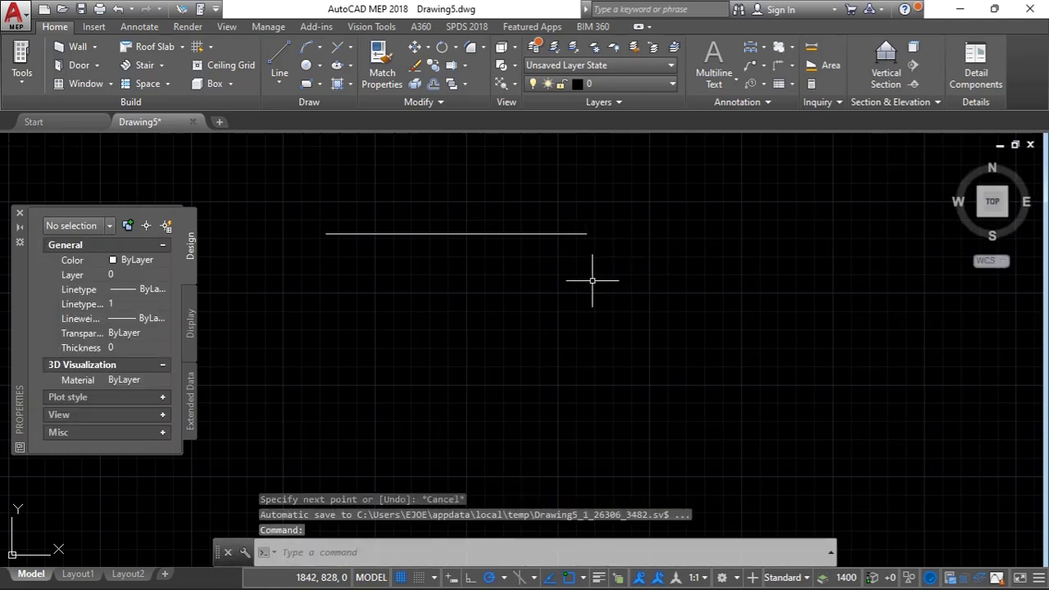
double_click(502, 578)
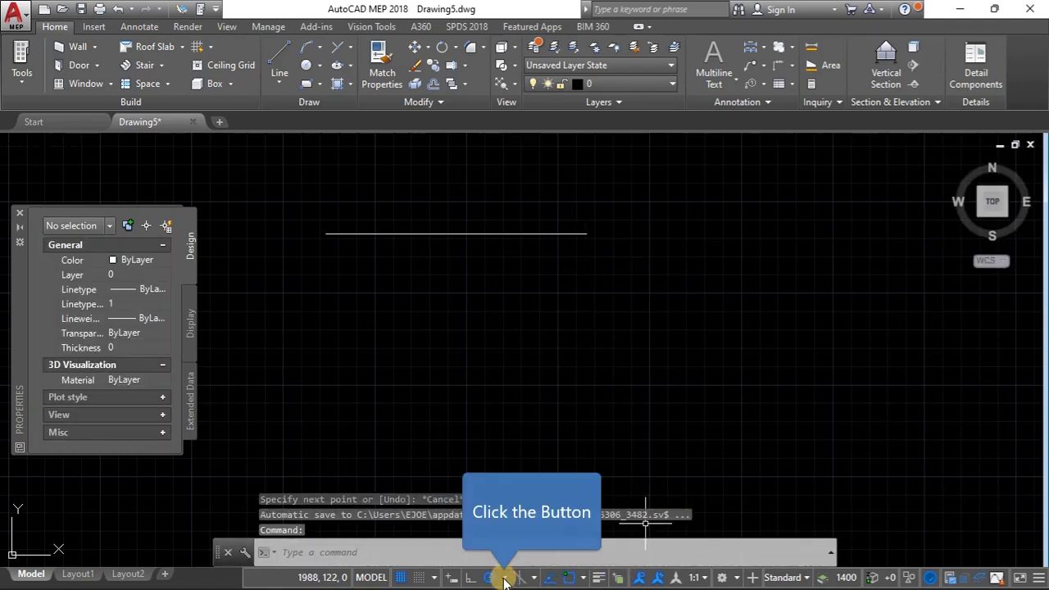
left_click(505, 578)
left_click(522, 562)
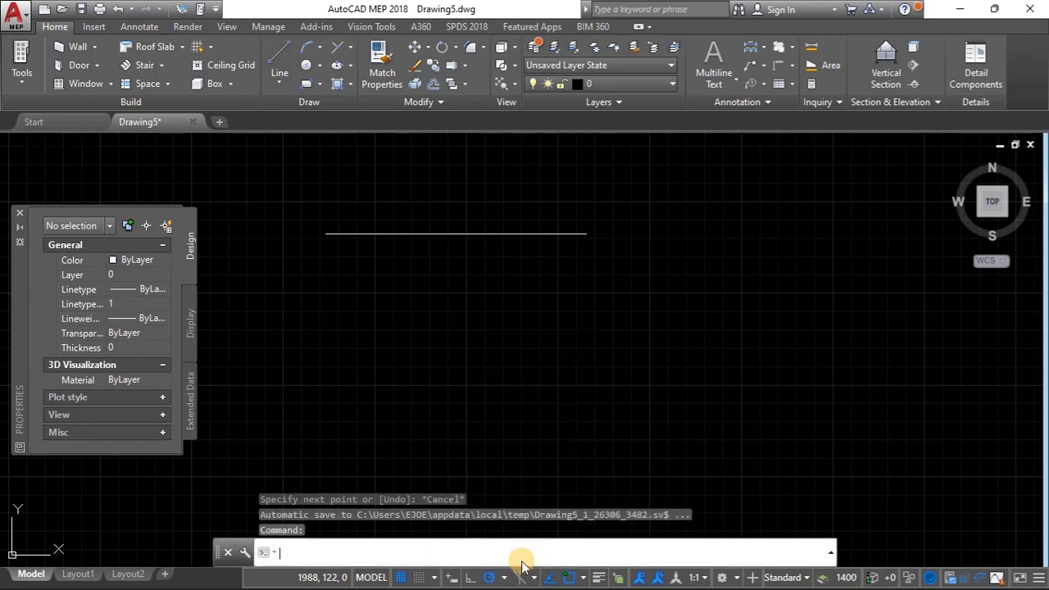
left_click(622, 155)
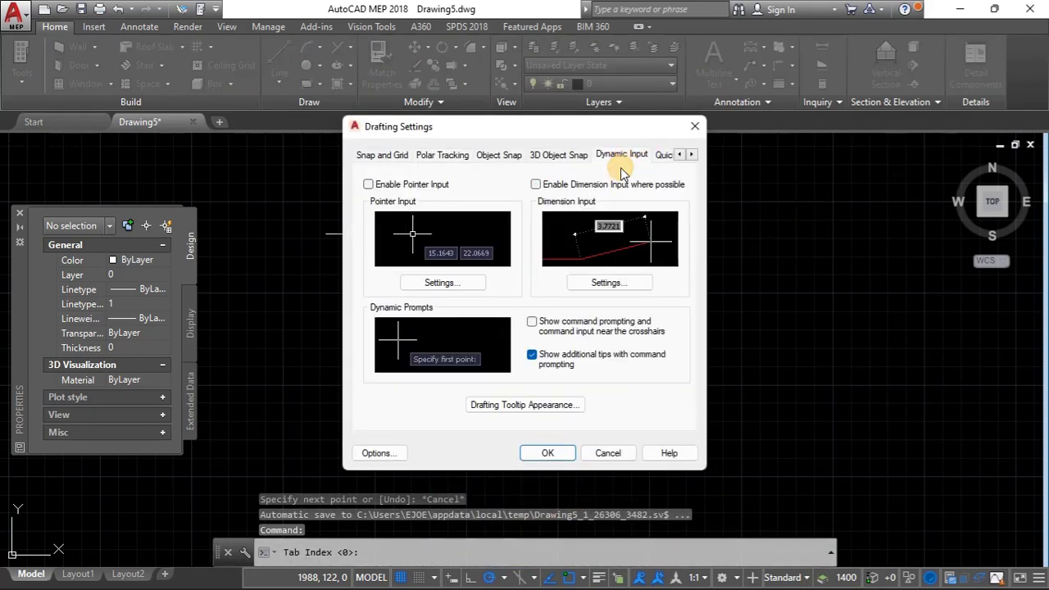
left_click(536, 185)
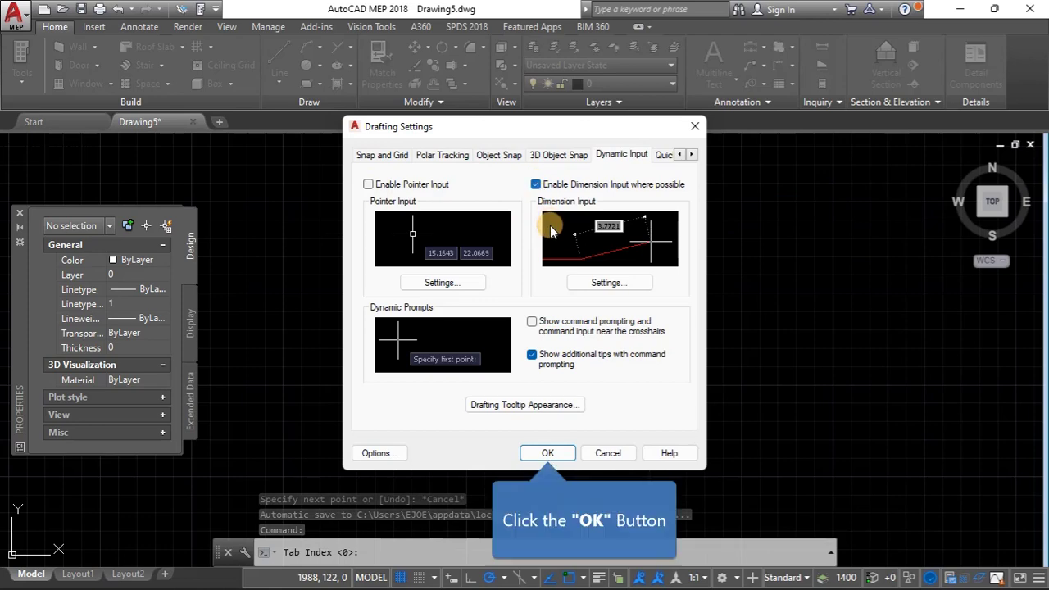
left_click(546, 454)
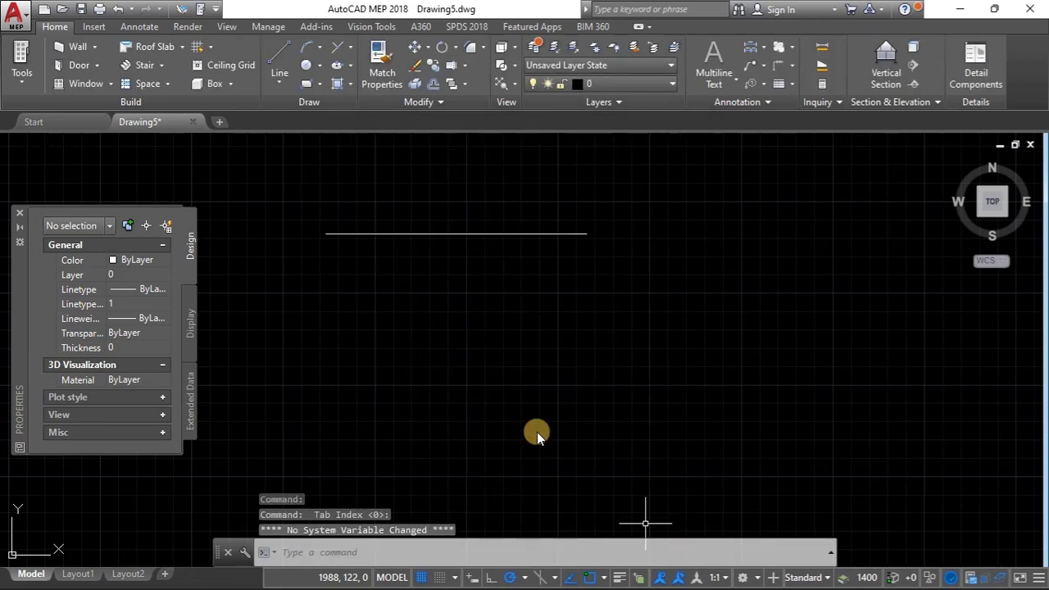
left_click(272, 59)
left_click(342, 356)
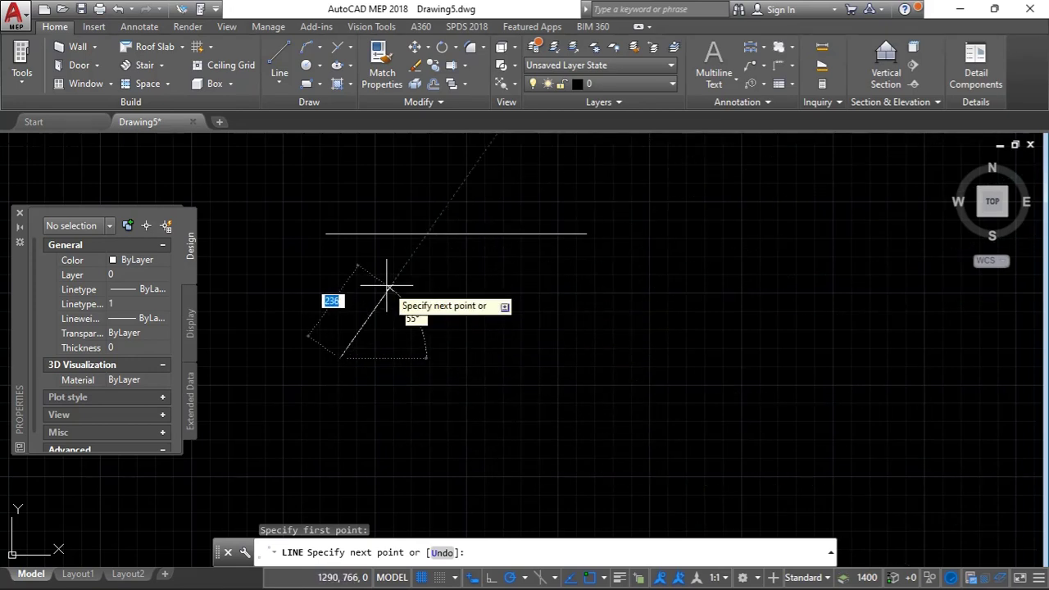
scroll(397, 292, "up", 7)
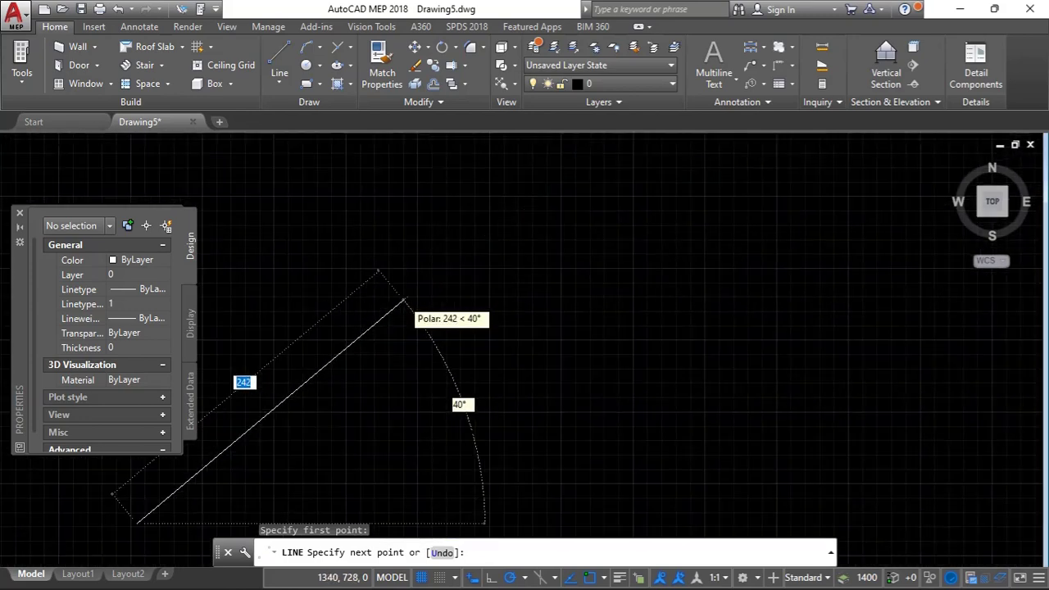
scroll(401, 299, "up", 3)
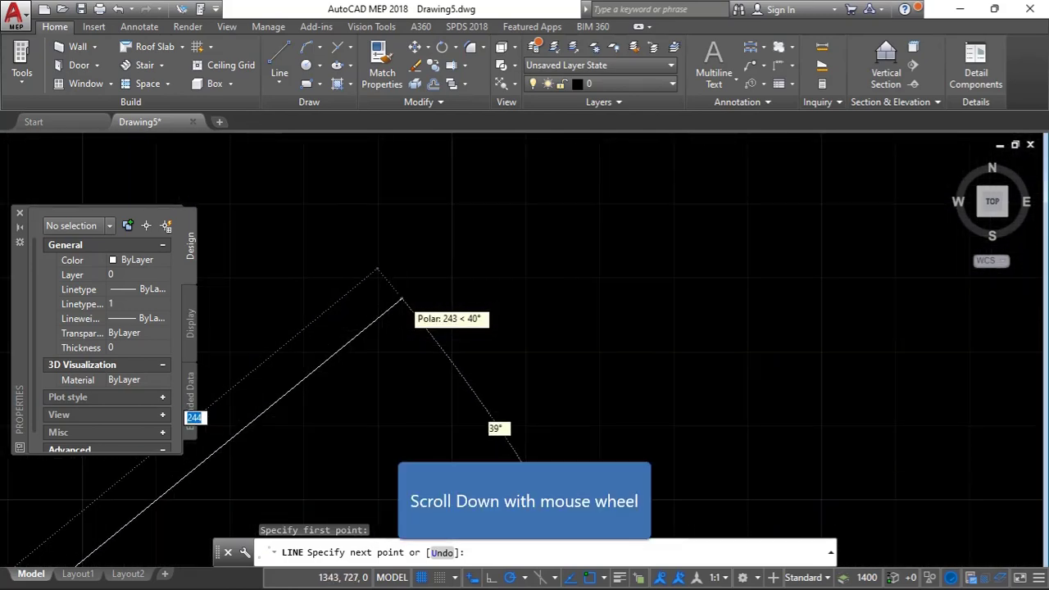
scroll(581, 264, "down", 5)
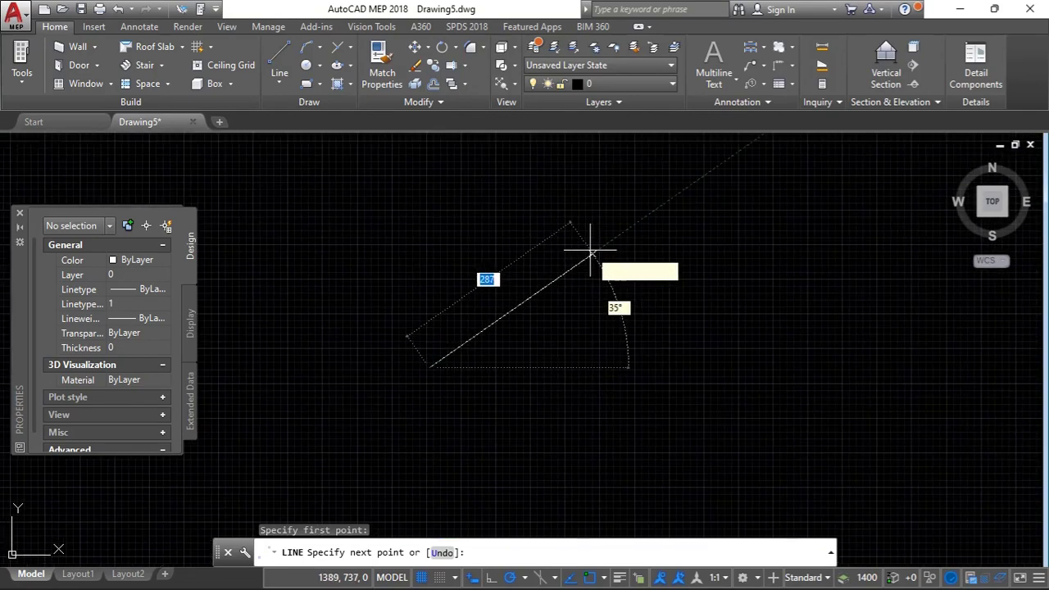
scroll(591, 256, "down", 1)
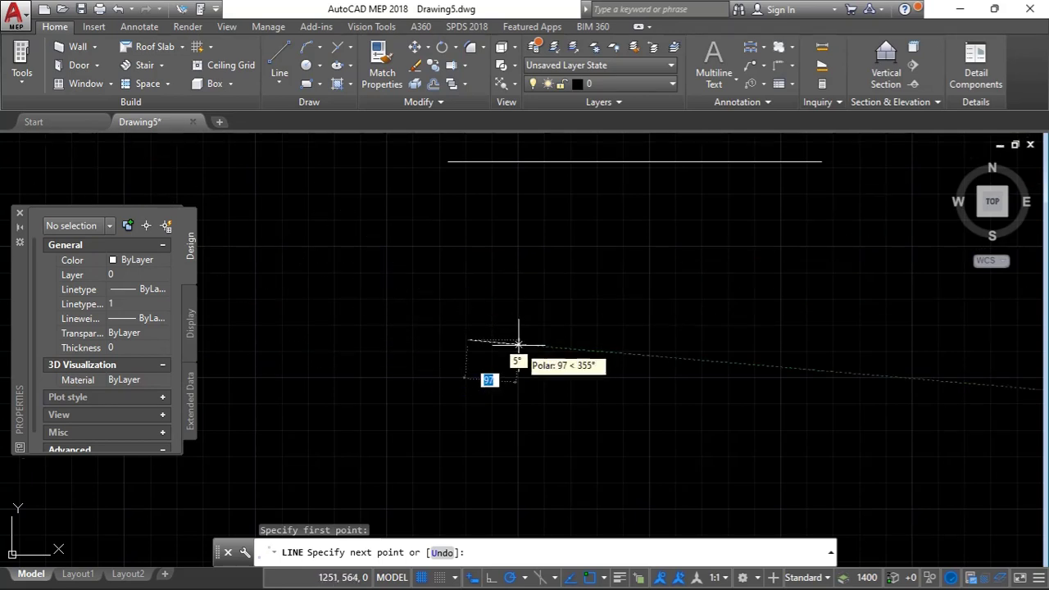
scroll(714, 352, "down", 2)
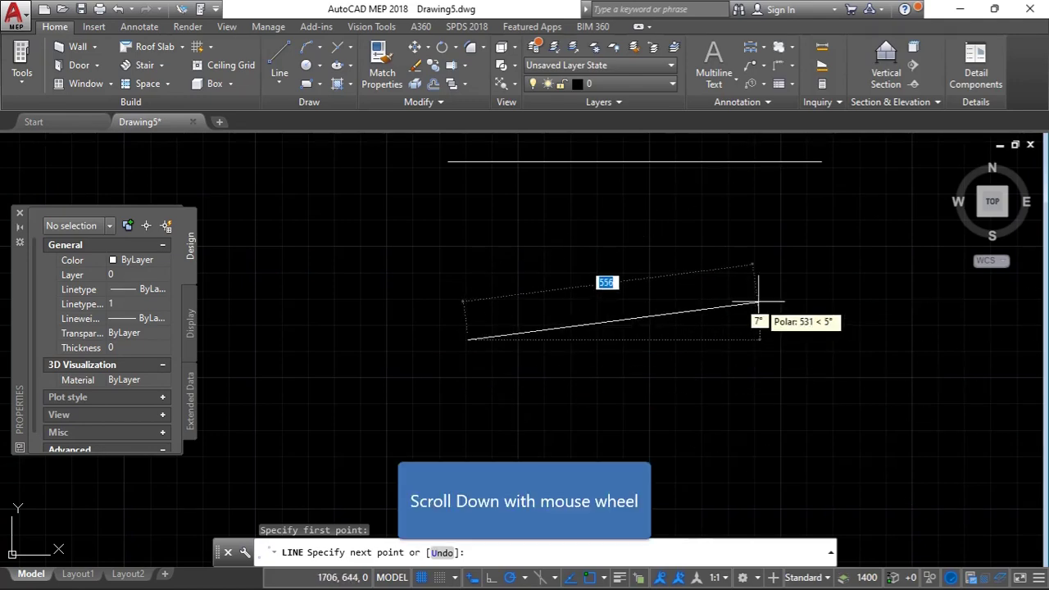
scroll(443, 315, "up", 2)
scroll(442, 319, "down", 1)
scroll(662, 304, "down", 1)
scroll(655, 321, "up", 3)
scroll(647, 325, "down", 1)
scroll(656, 321, "down", 4)
scroll(639, 320, "up", 2)
scroll(628, 317, "down", 1)
scroll(620, 320, "up", 3)
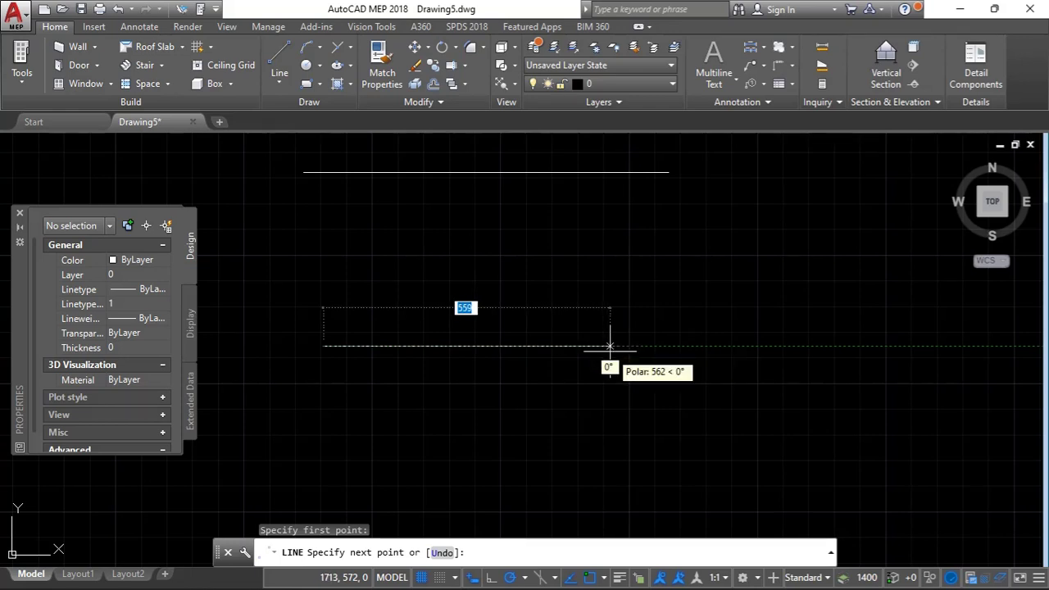
key("Escape")
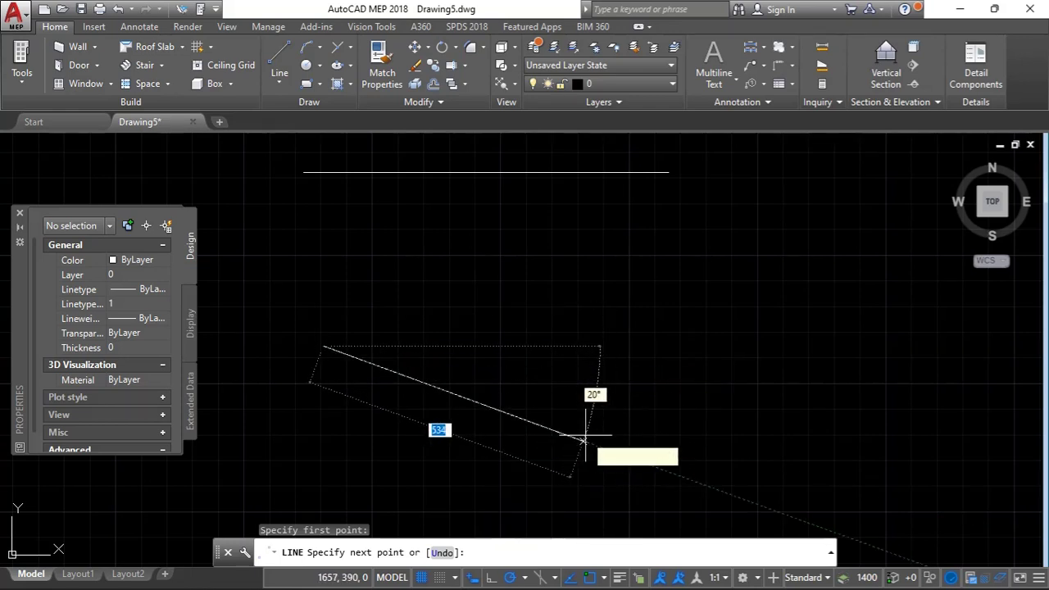
key("Escape")
Turn off Dimension Input on the Dynamic Input tab of Drafting Settings
left_click(524, 578)
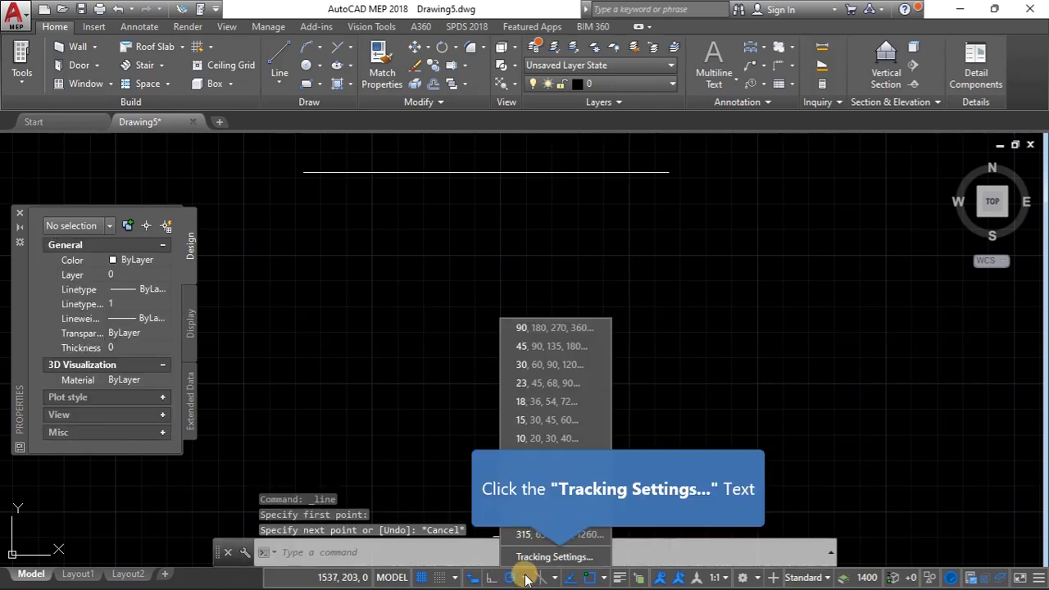
left_click(560, 558)
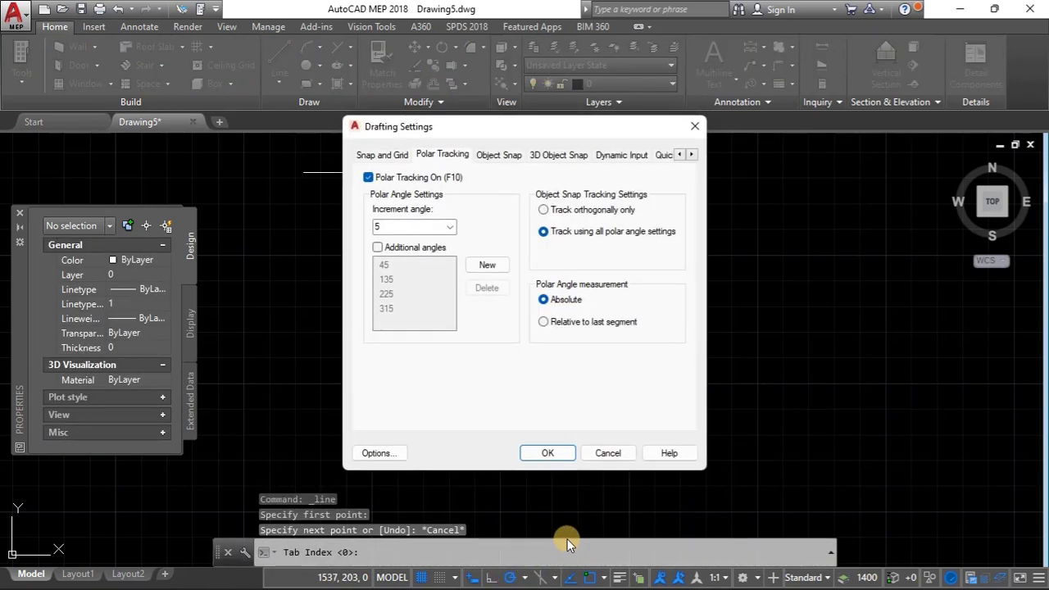
left_click(636, 156)
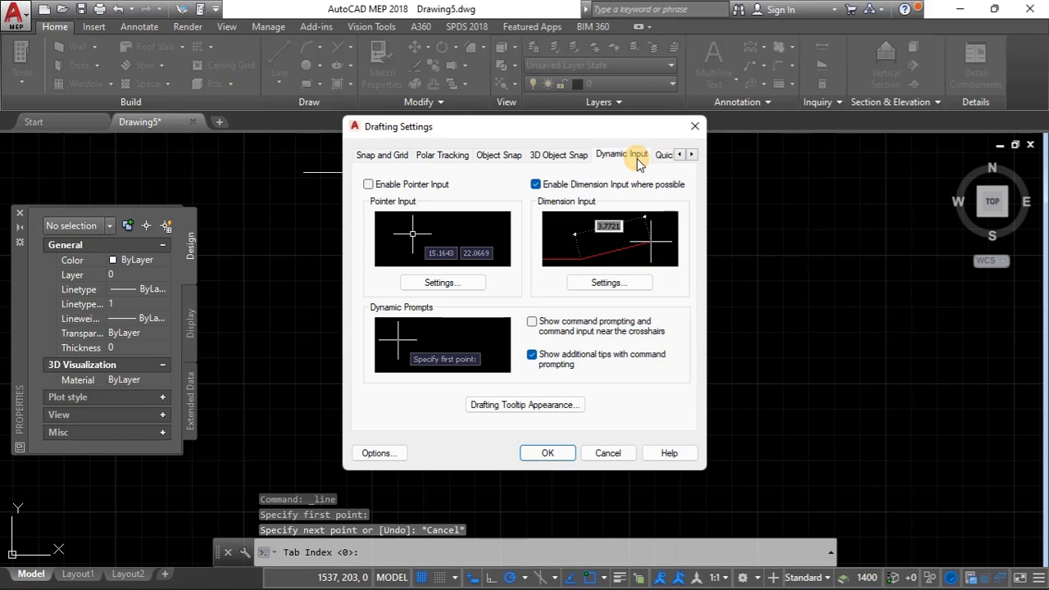
left_click(535, 185)
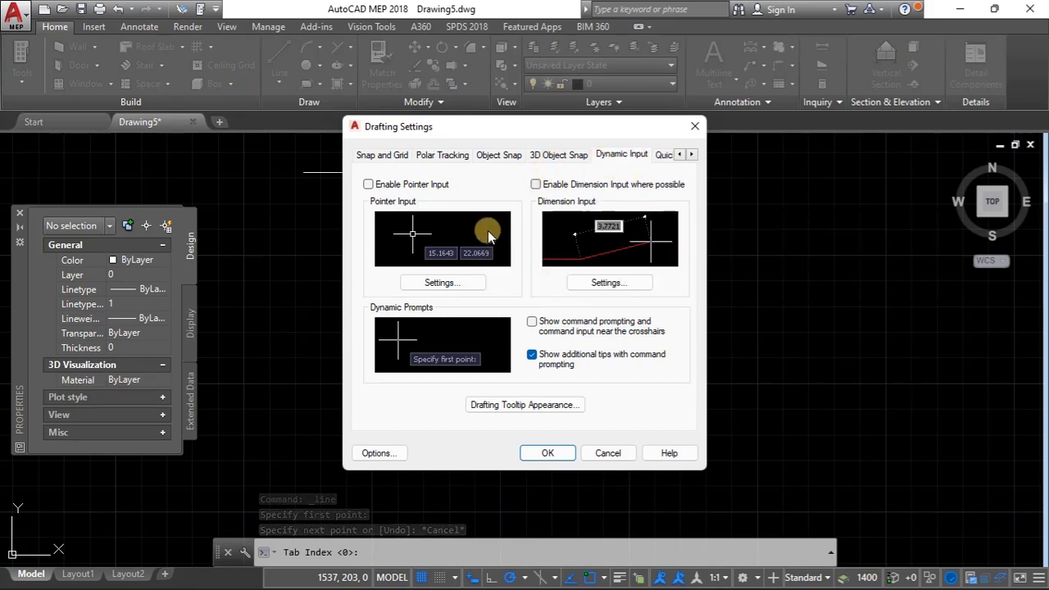
Set the polar tracking increment angle to 5 with Additional angles unchecked, and apply
left_click(441, 155)
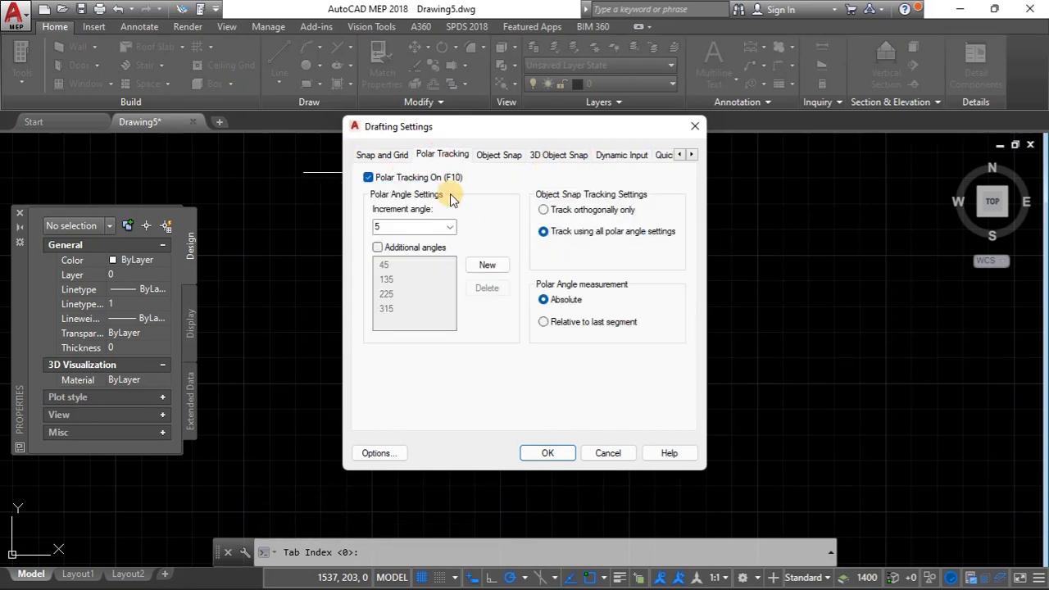
left_click(449, 226)
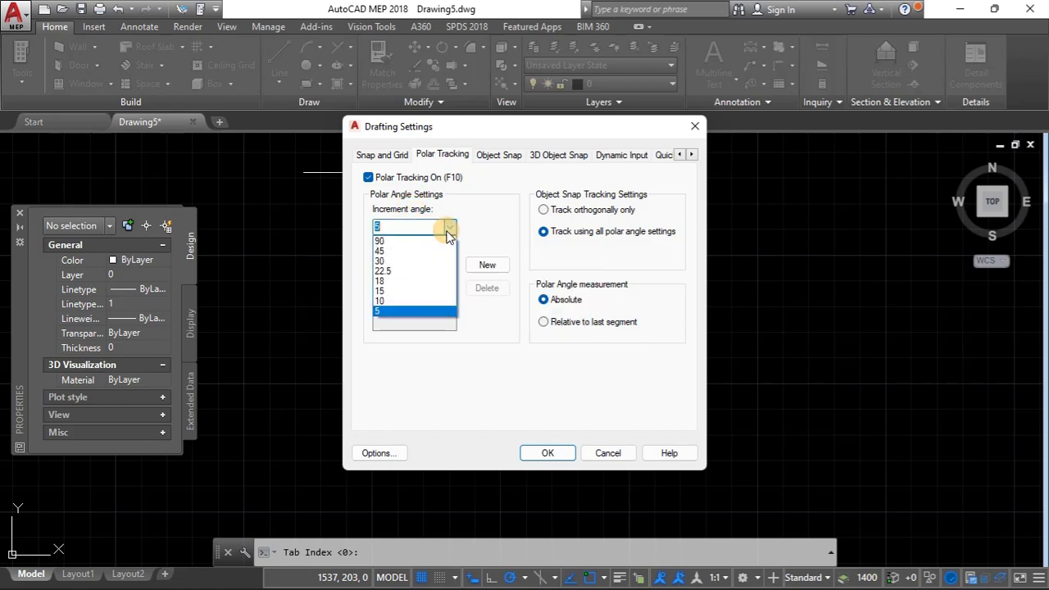
left_click(404, 312)
left_click(449, 227)
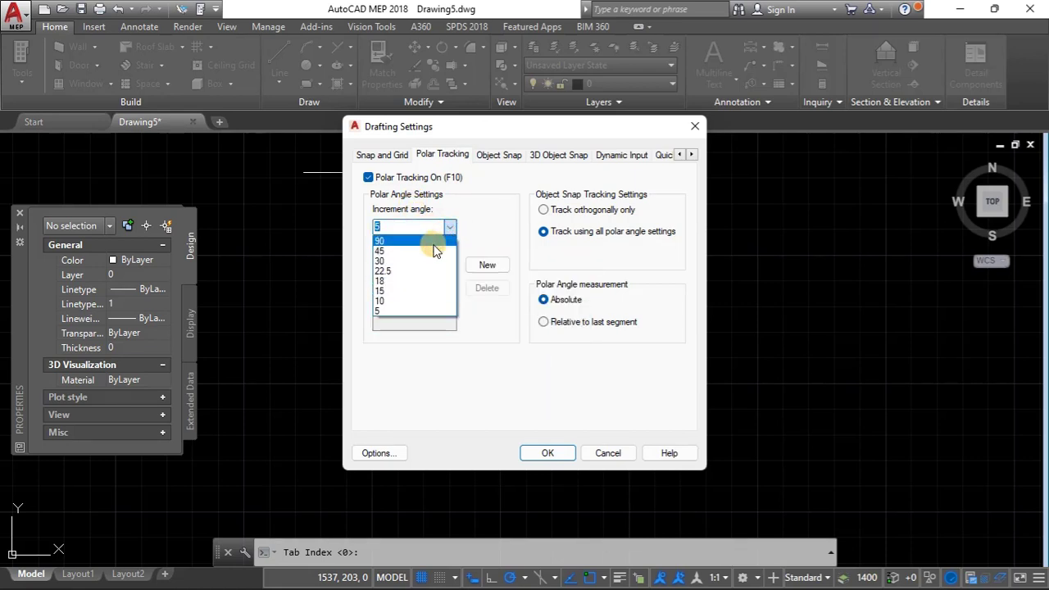
left_click(401, 312)
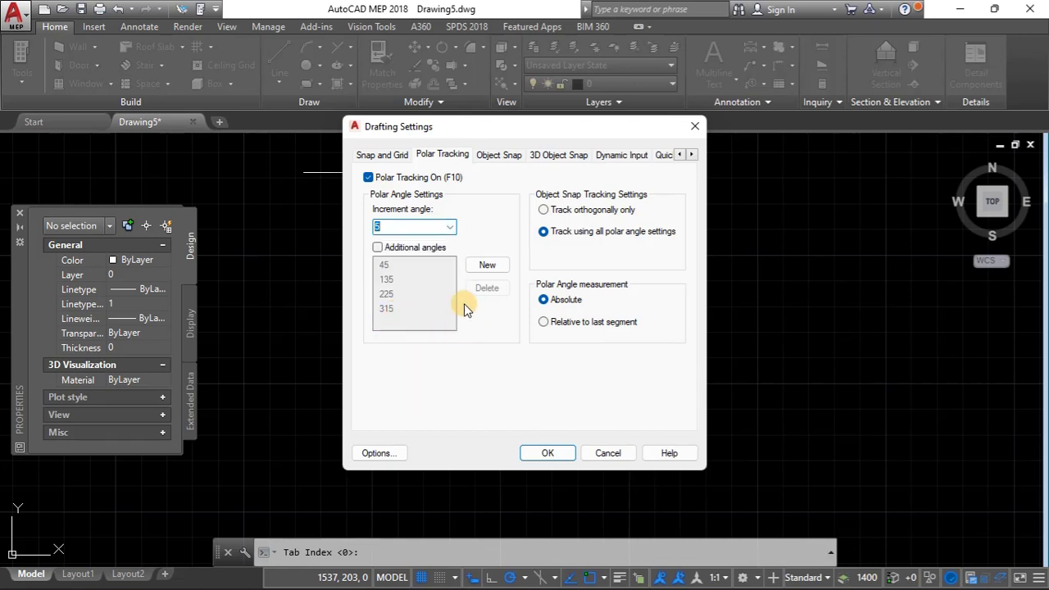
left_click(404, 247)
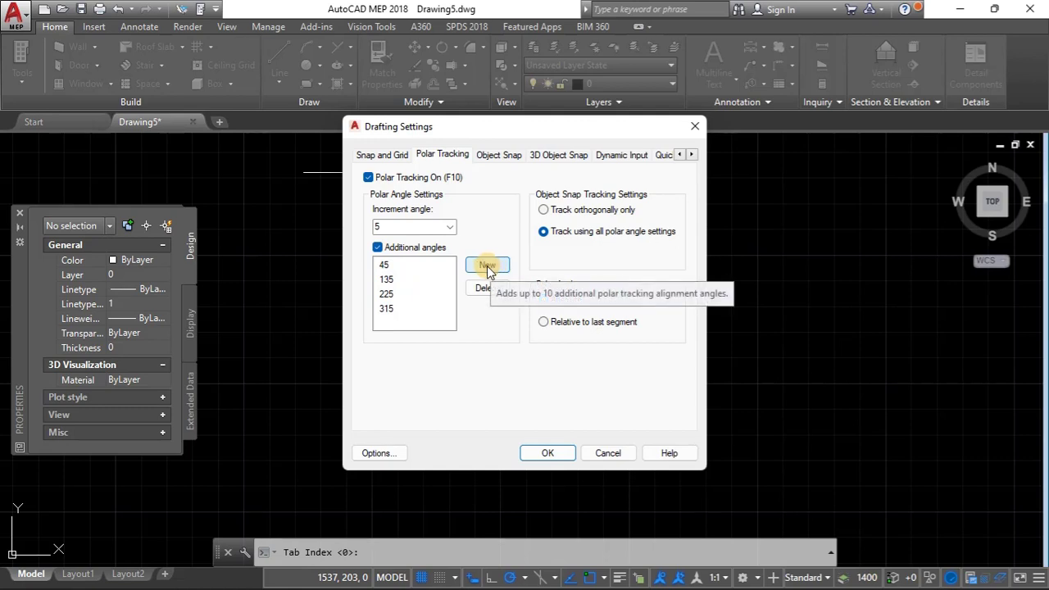
left_click(378, 248)
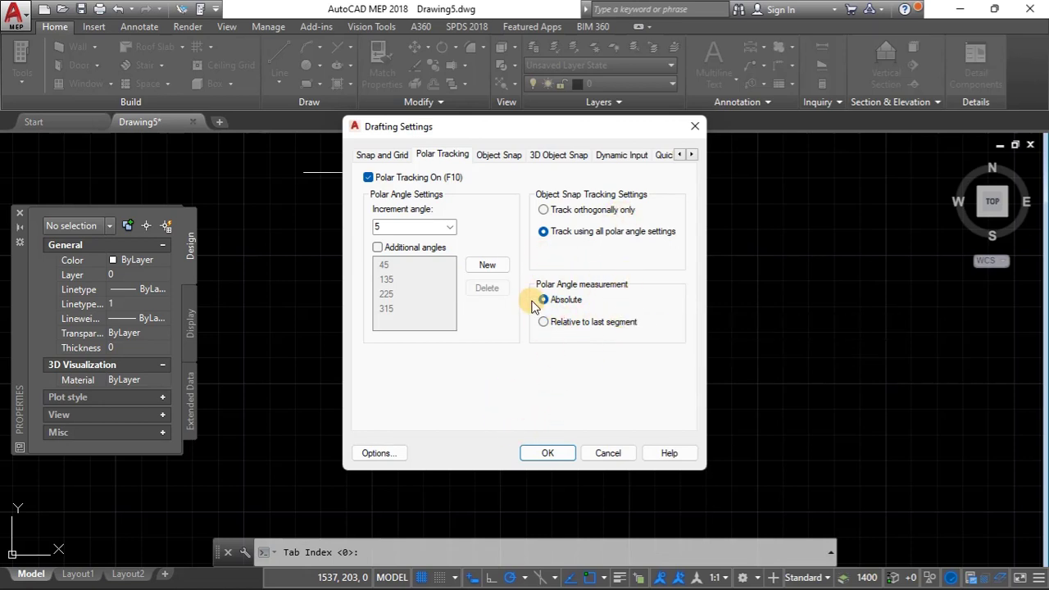
left_click(544, 452)
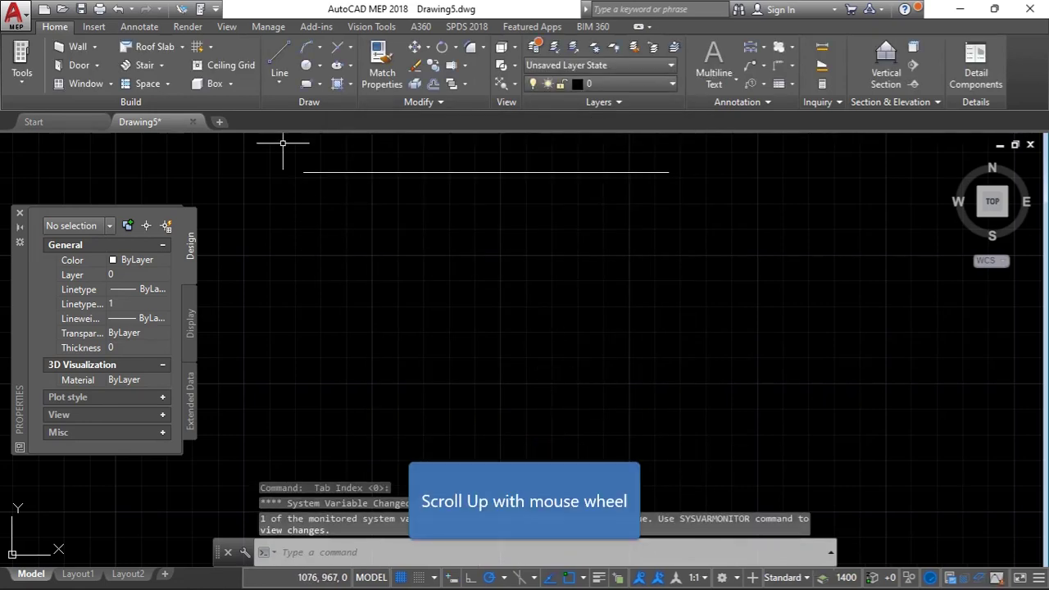
Draw a horizontal test line with L, checking the 5° polar angles, then cancel with Esc
scroll(430, 291, "up", 3)
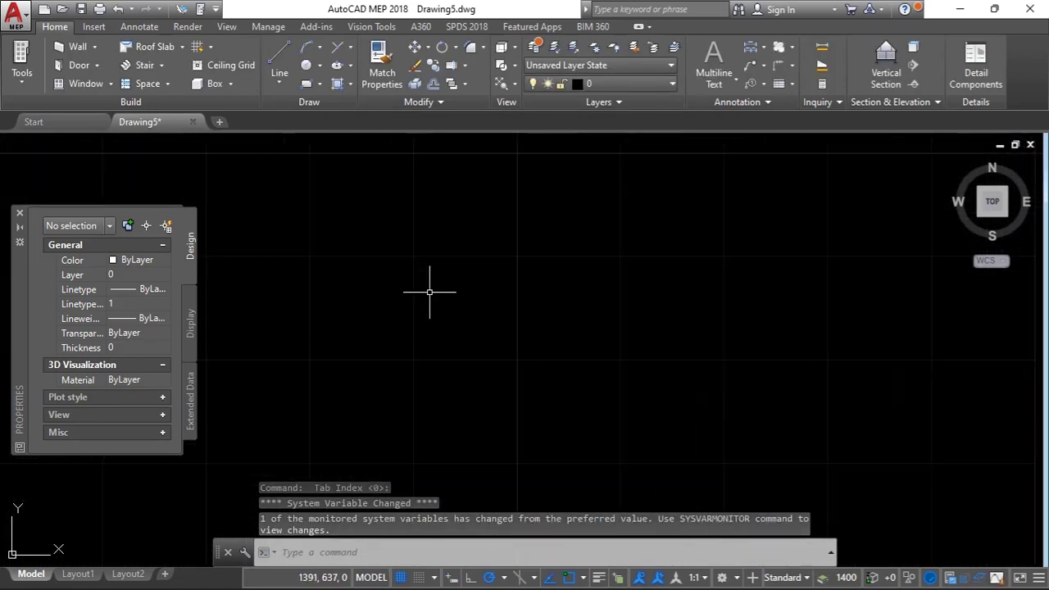
scroll(429, 292, "up", 2)
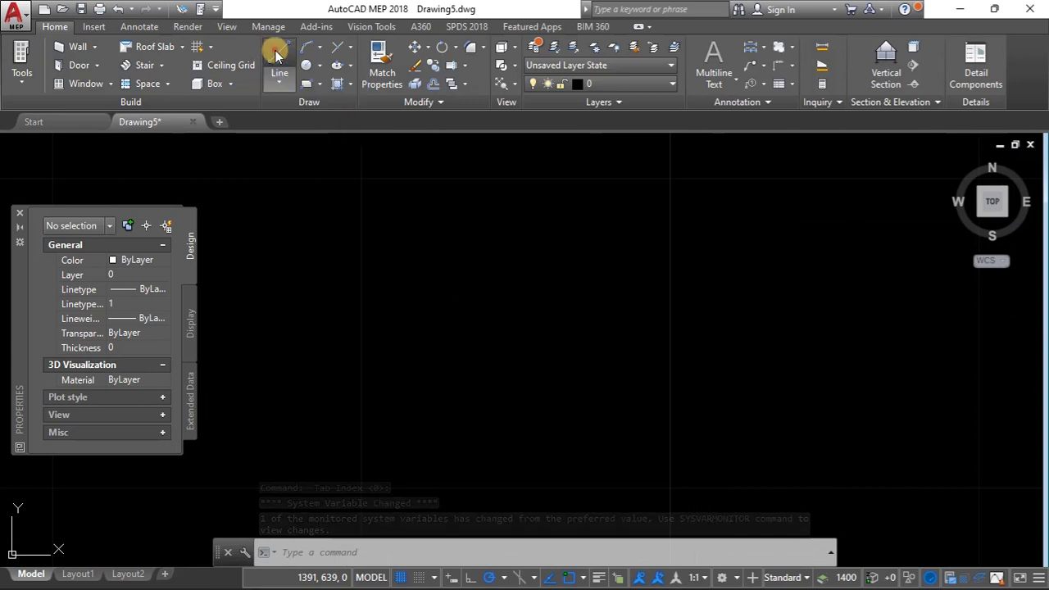
type("l")
key("Return")
left_click(395, 267)
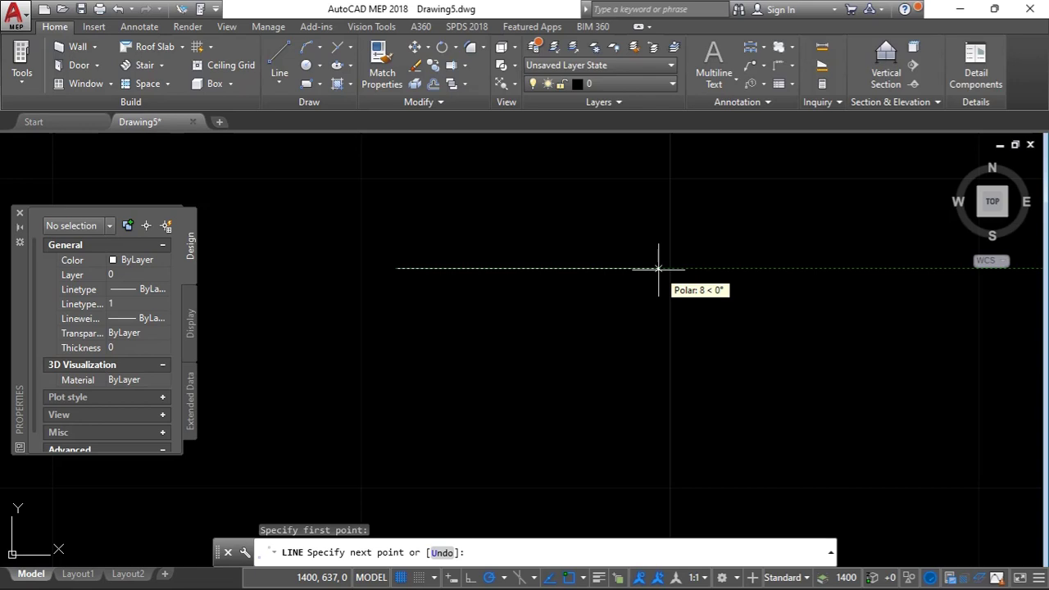
left_click(483, 263)
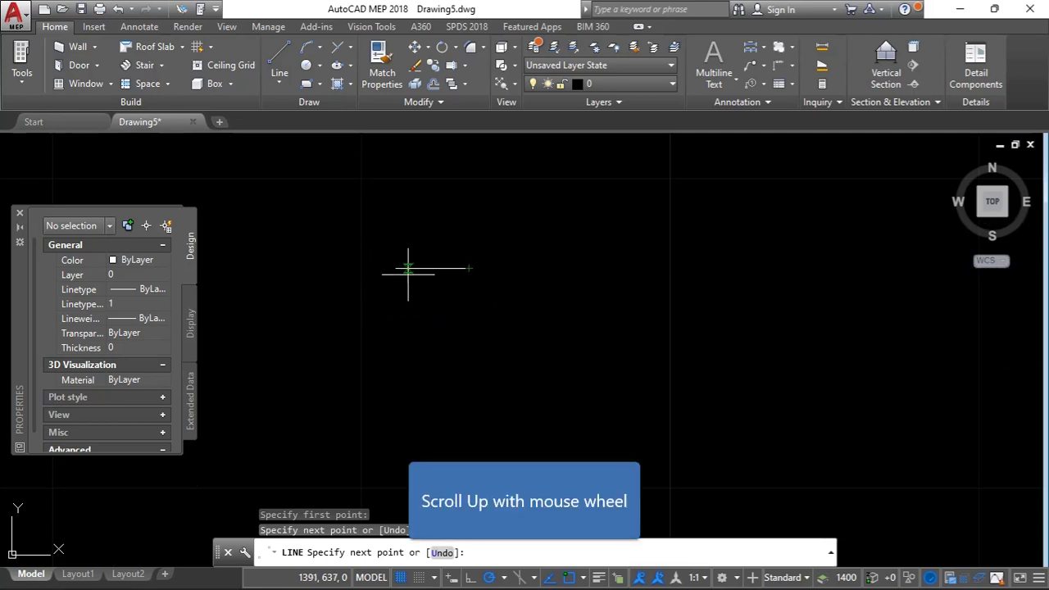
scroll(443, 279, "up", 3)
scroll(443, 279, "up", 2)
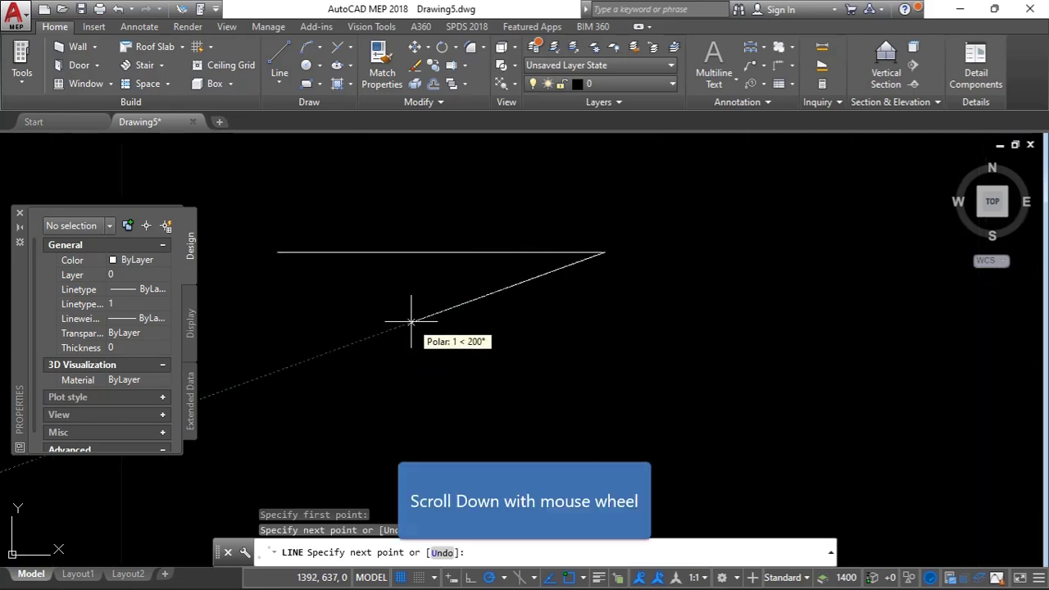
scroll(398, 301, "down", 4)
scroll(398, 301, "down", 1)
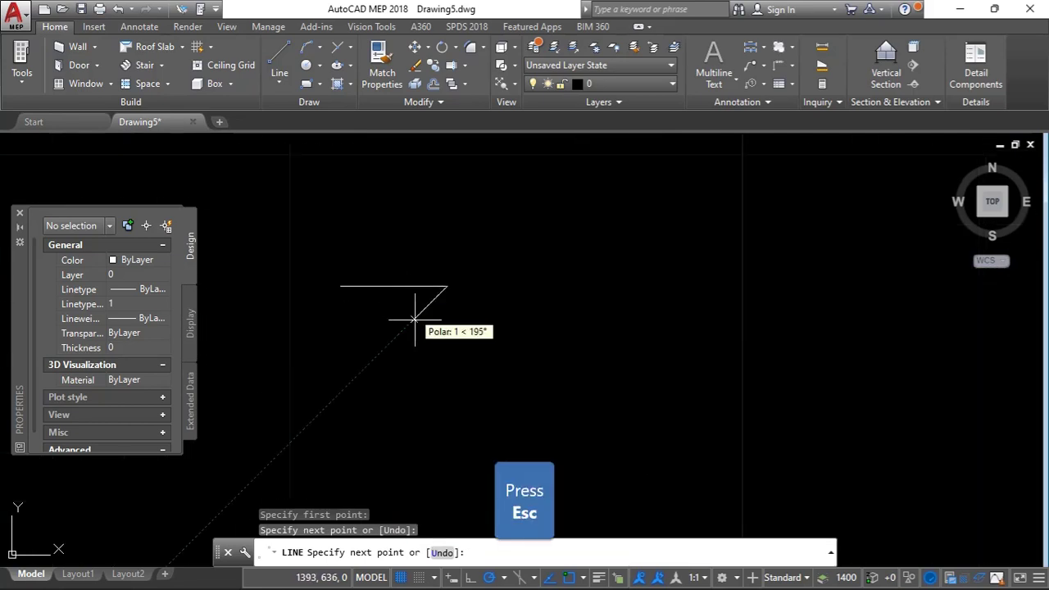
key("Escape")
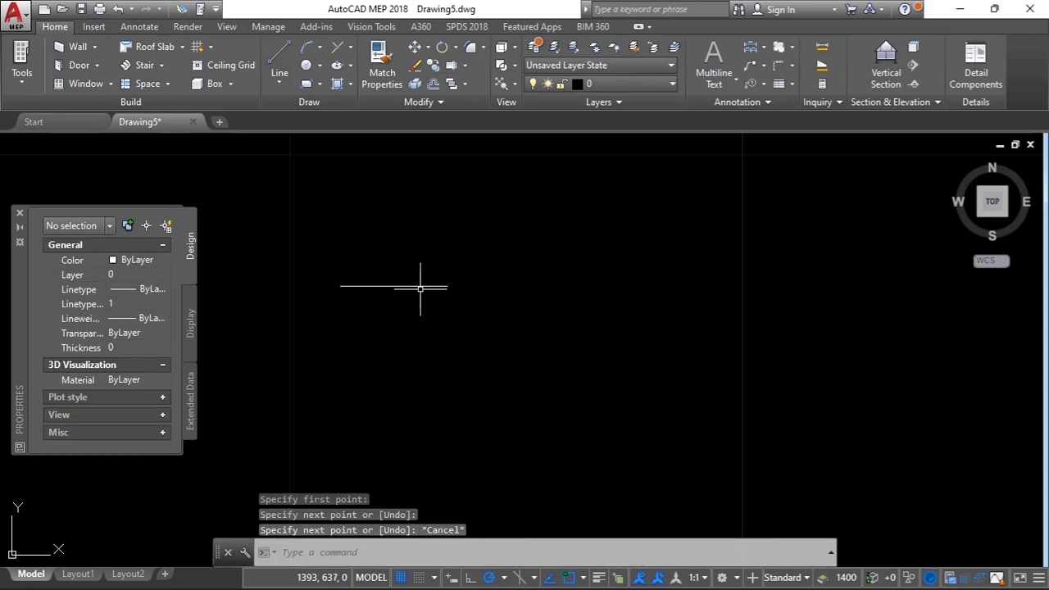
Set the Grid X and Y spacing to 0.5 in Grid Settings
right_click(401, 579)
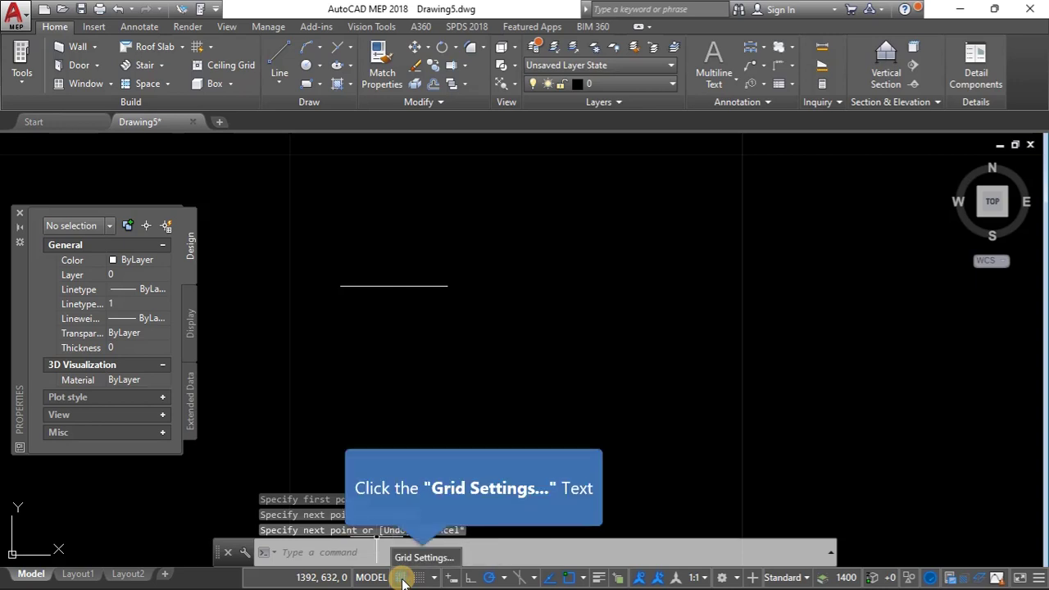
left_click(419, 555)
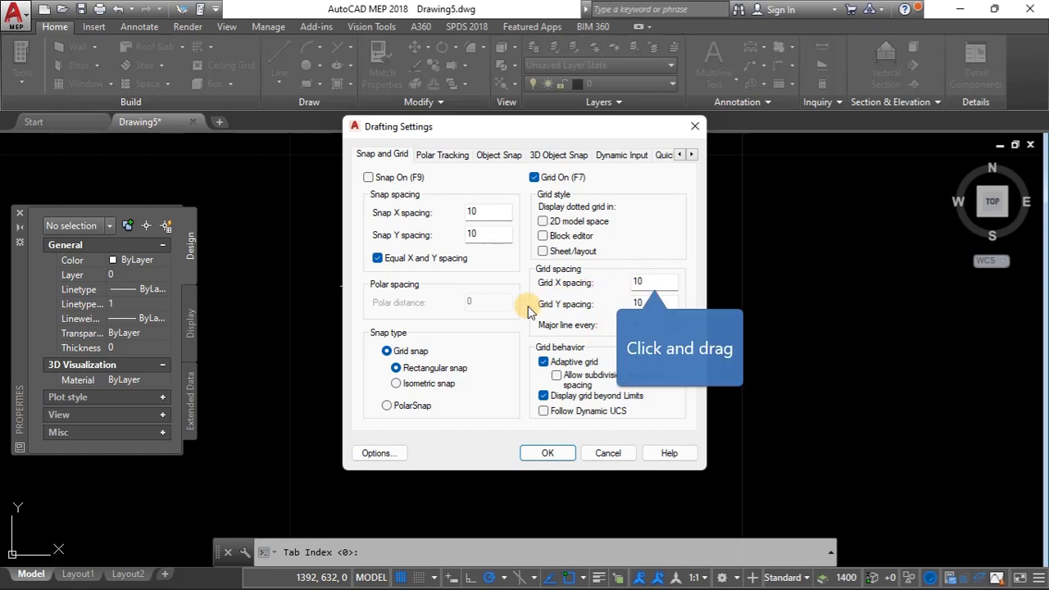
left_click_drag(632, 281, 660, 280)
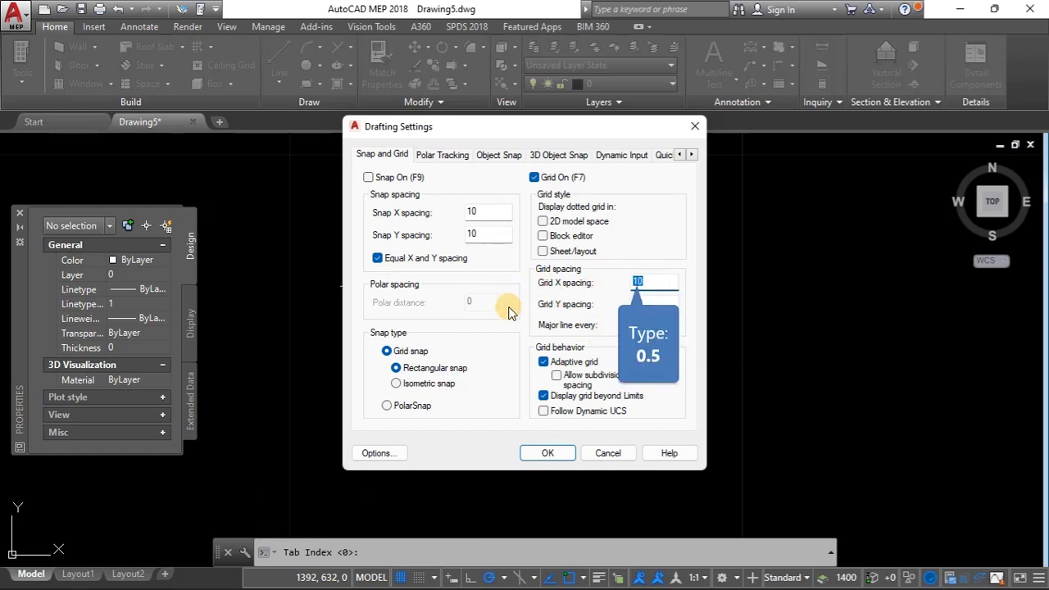
type("0")
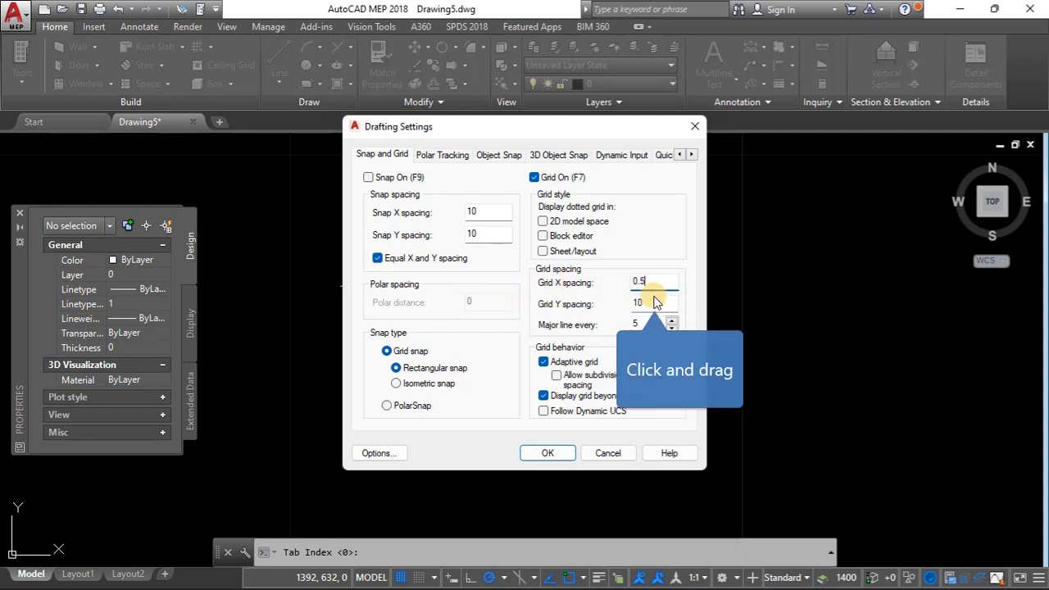
left_click_drag(655, 302, 559, 307)
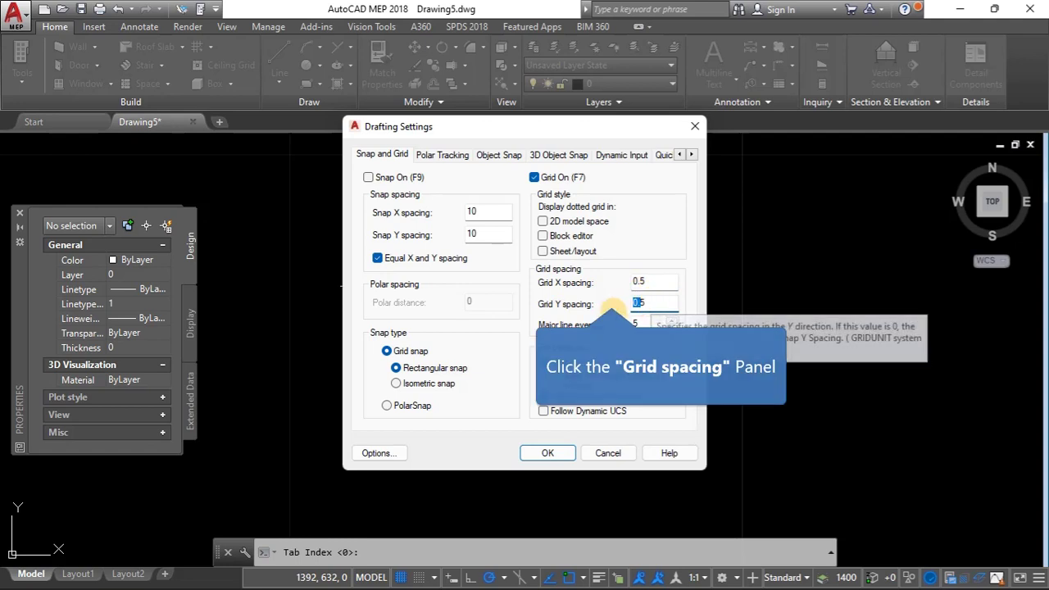
left_click(611, 298)
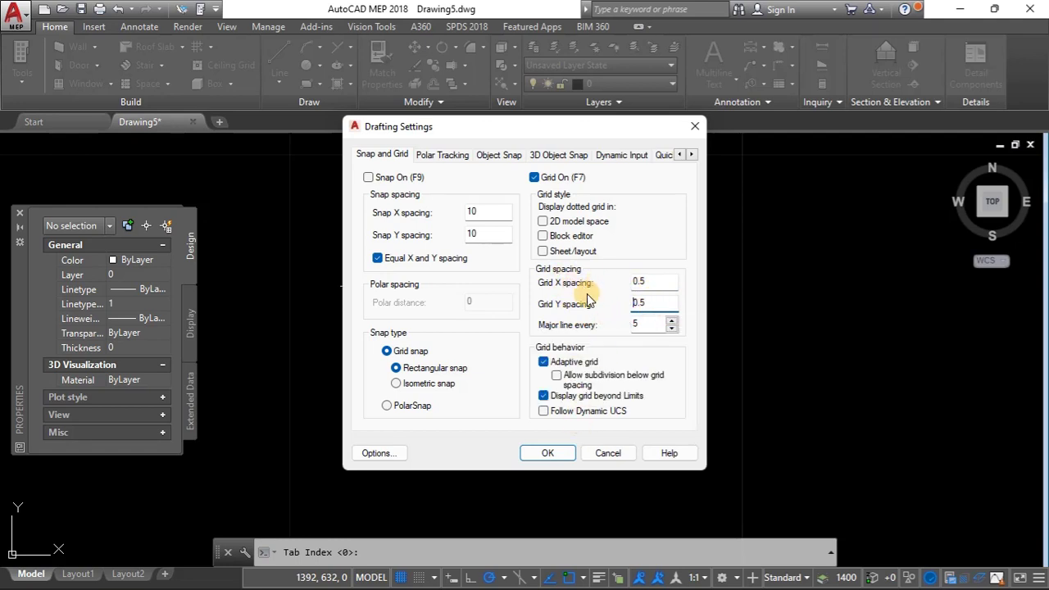
Set the Snap X and Y spacing to 0.5 and apply the settings
left_click_drag(492, 211, 452, 211)
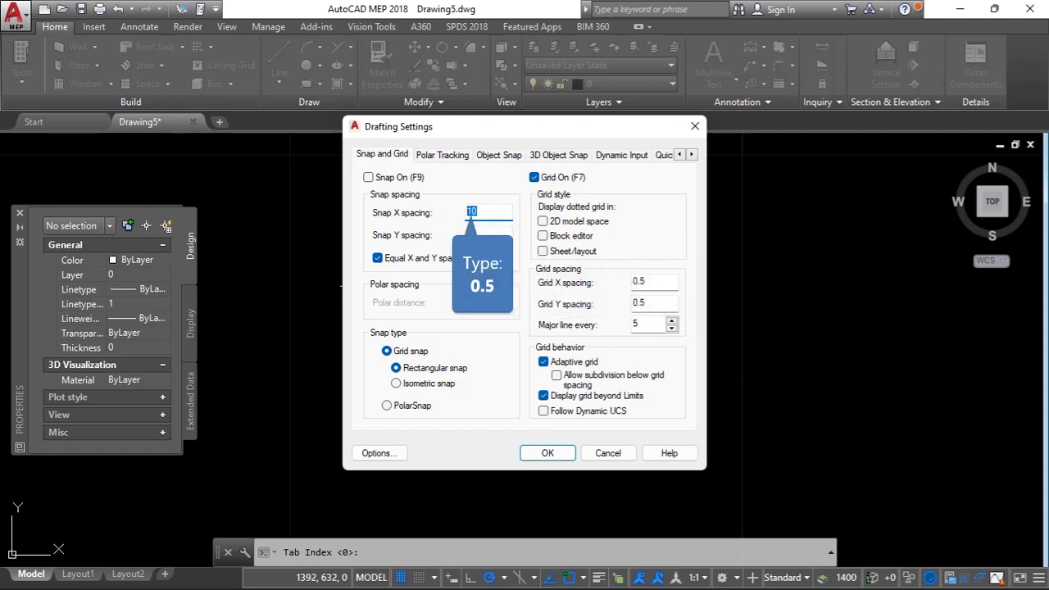
type("0")
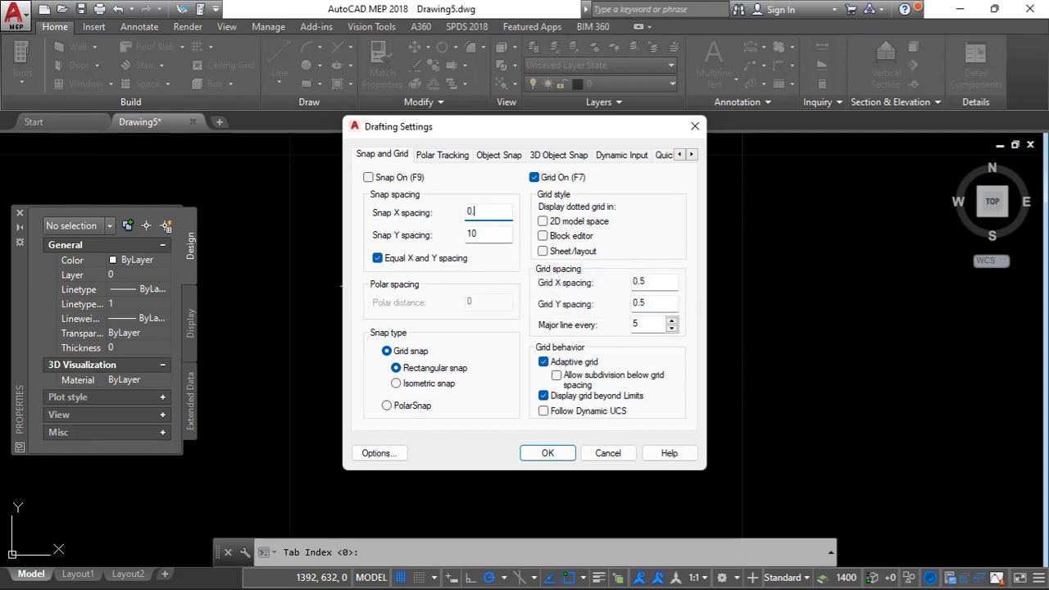
left_click(494, 278)
left_click(481, 235)
type("0.5")
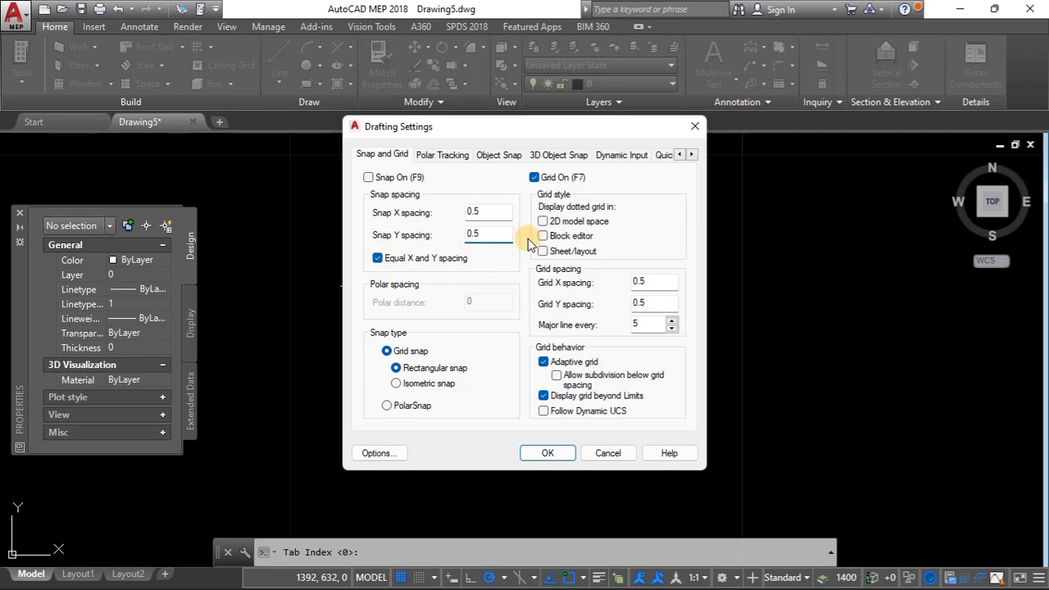
left_click(548, 450)
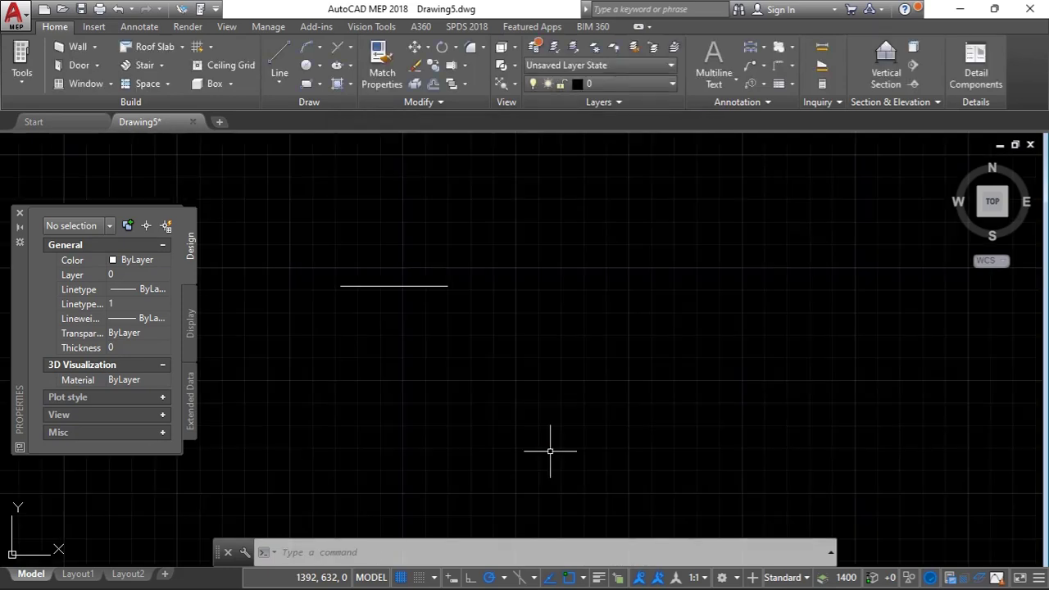
Zoom in and out to inspect the finer 0.5 grid
scroll(358, 286, "up", 5)
scroll(443, 245, "down", 5)
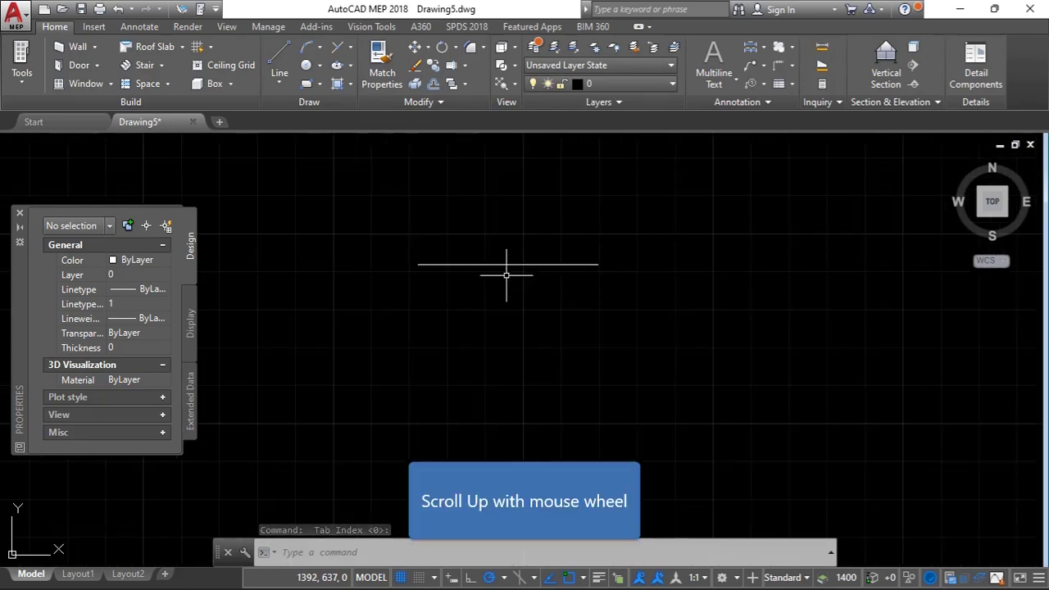
scroll(463, 262, "up", 3)
scroll(457, 260, "up", 1)
scroll(409, 249, "up", 2)
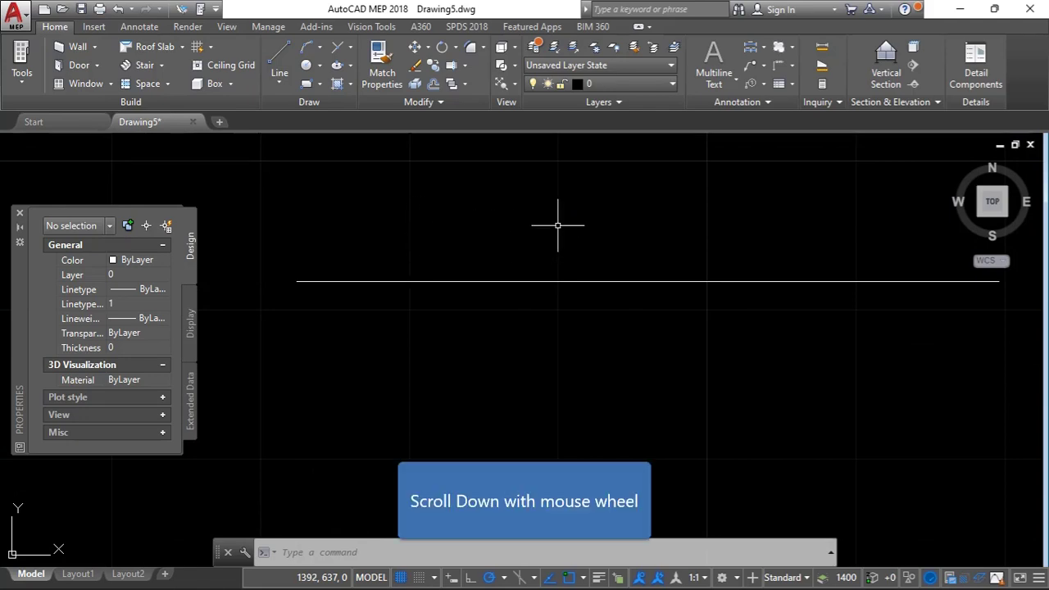
scroll(558, 222, "down", 1)
scroll(558, 222, "down", 1)
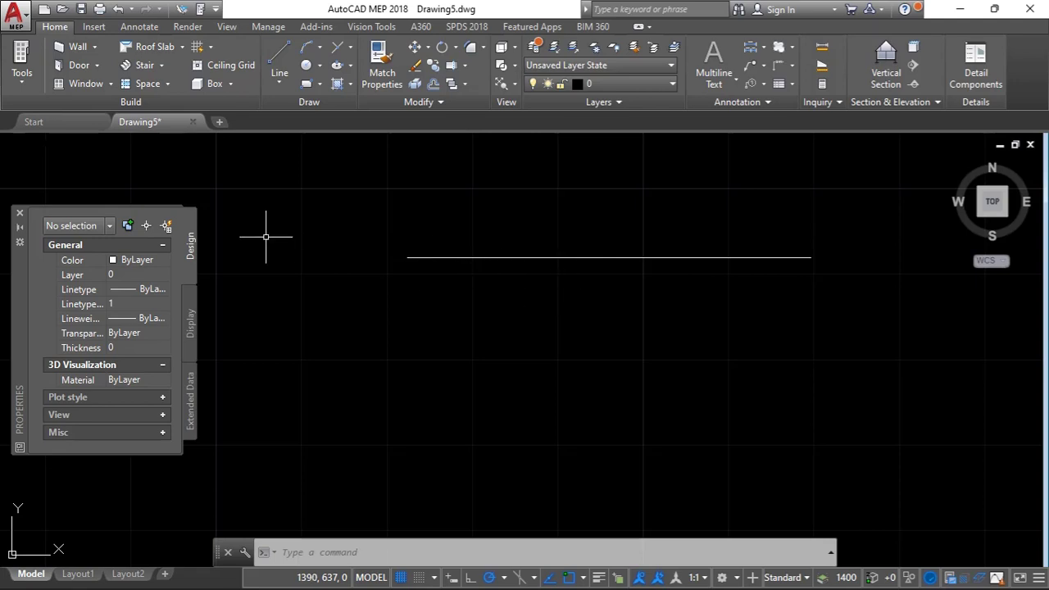
Select the horizontal test line and delete it
left_click(443, 255)
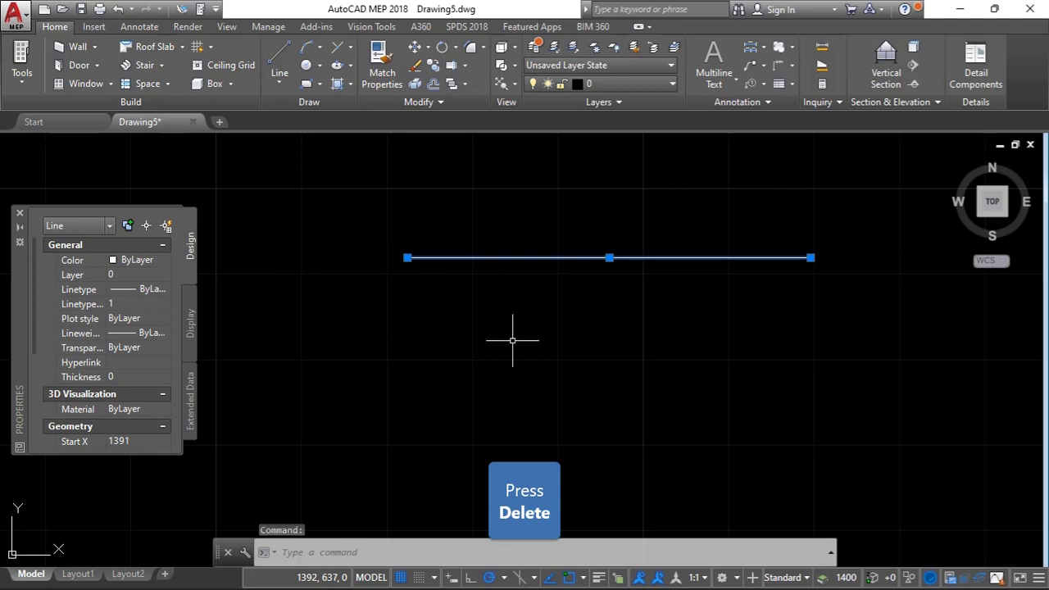
key("Delete")
scroll(438, 303, "down", 2)
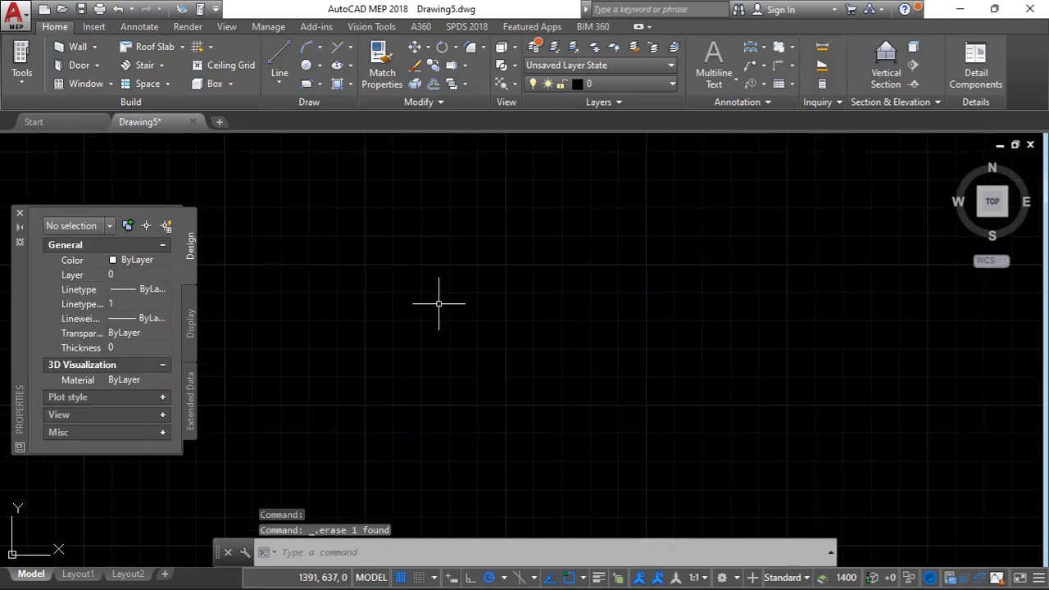
scroll(439, 303, "down", 3)
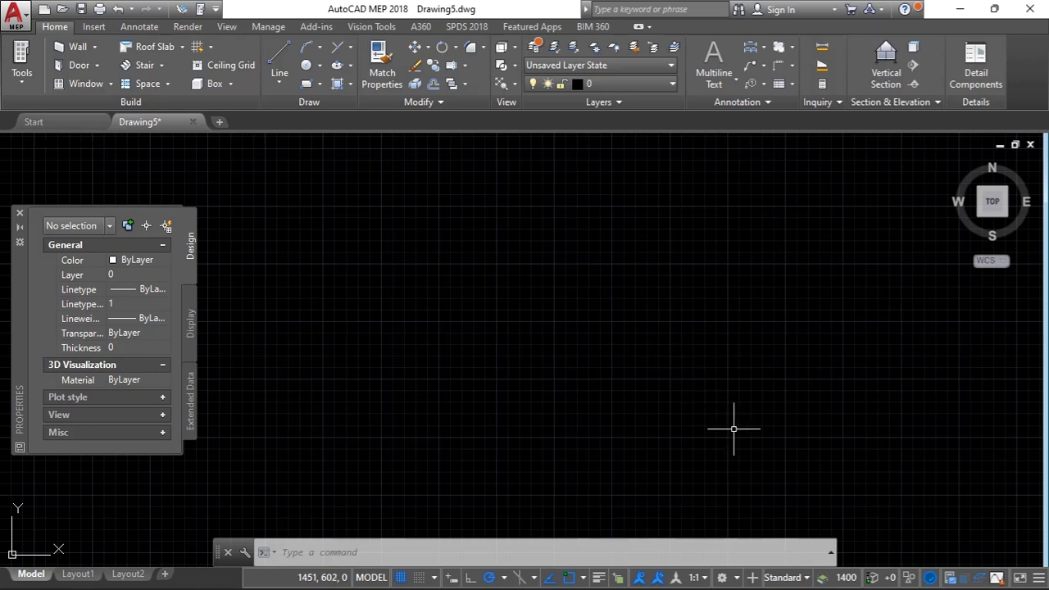
left_click(738, 578)
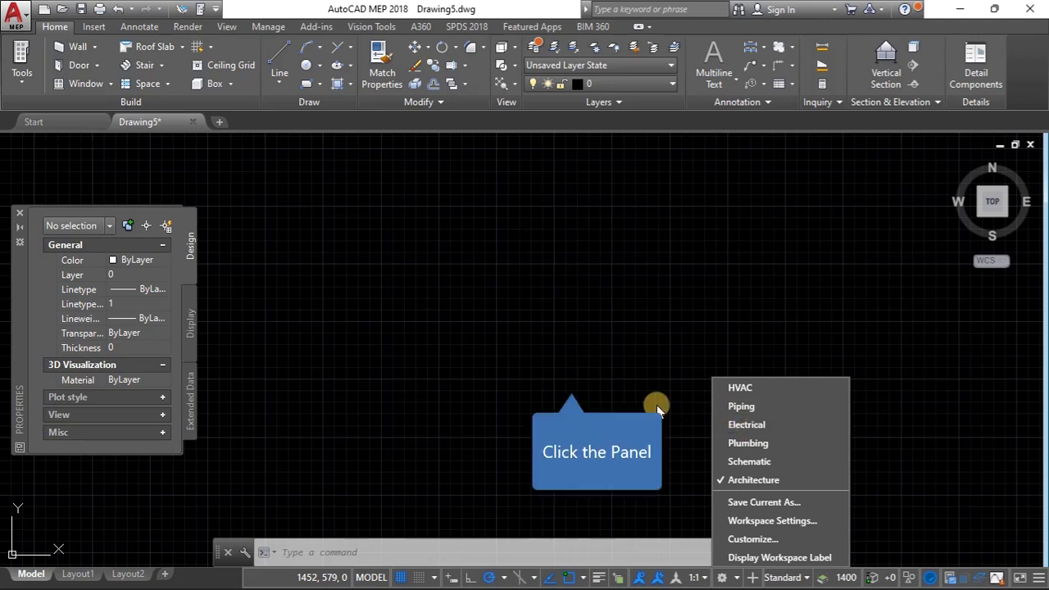
left_click(571, 383)
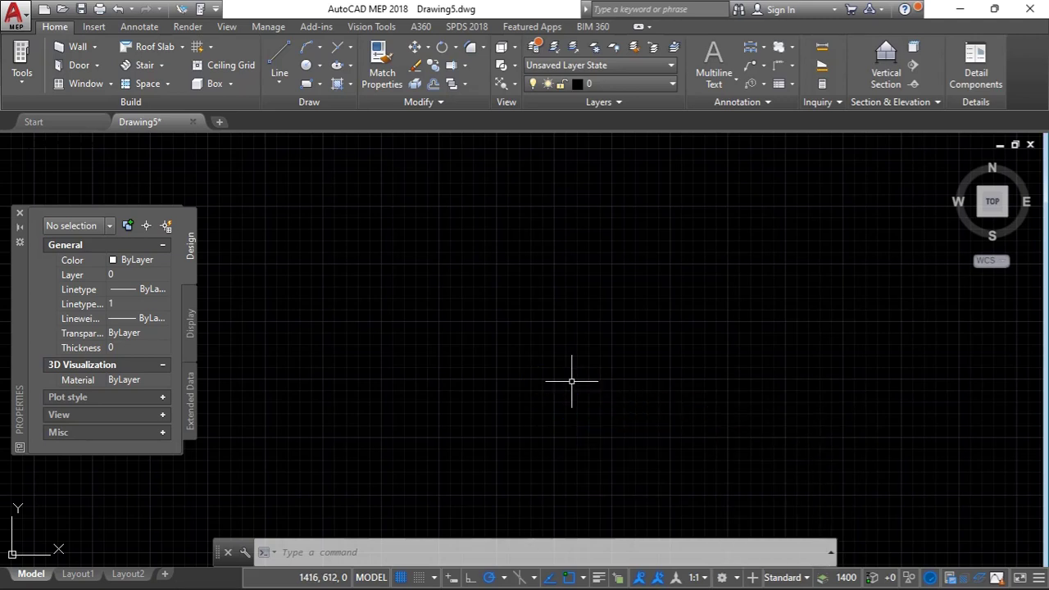